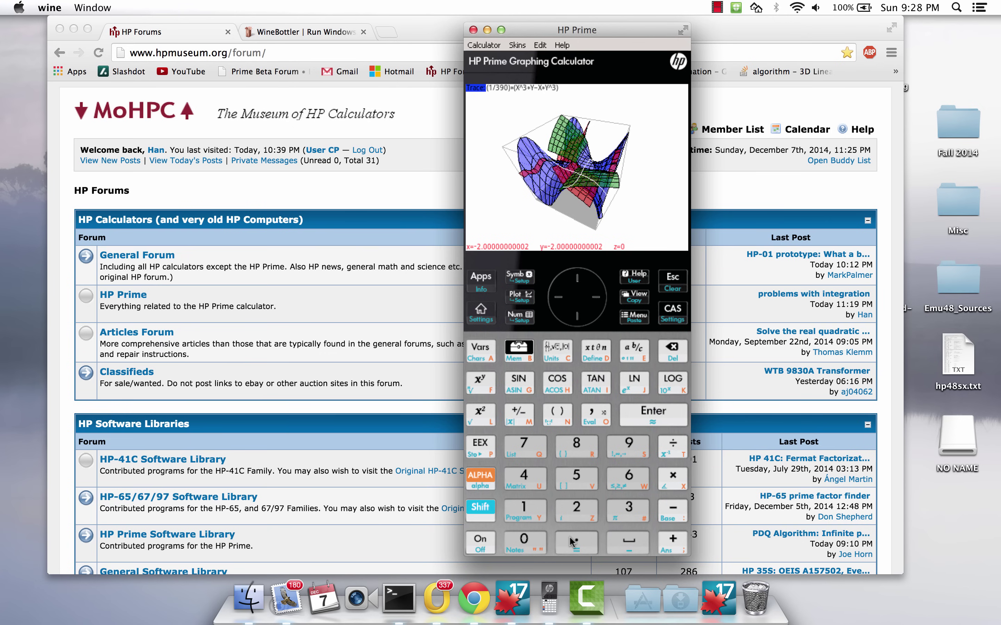
# Bring Chrome's MoHPC HP Forums page in front of the HP Prime calculator window
pyautogui.click(380, 287)
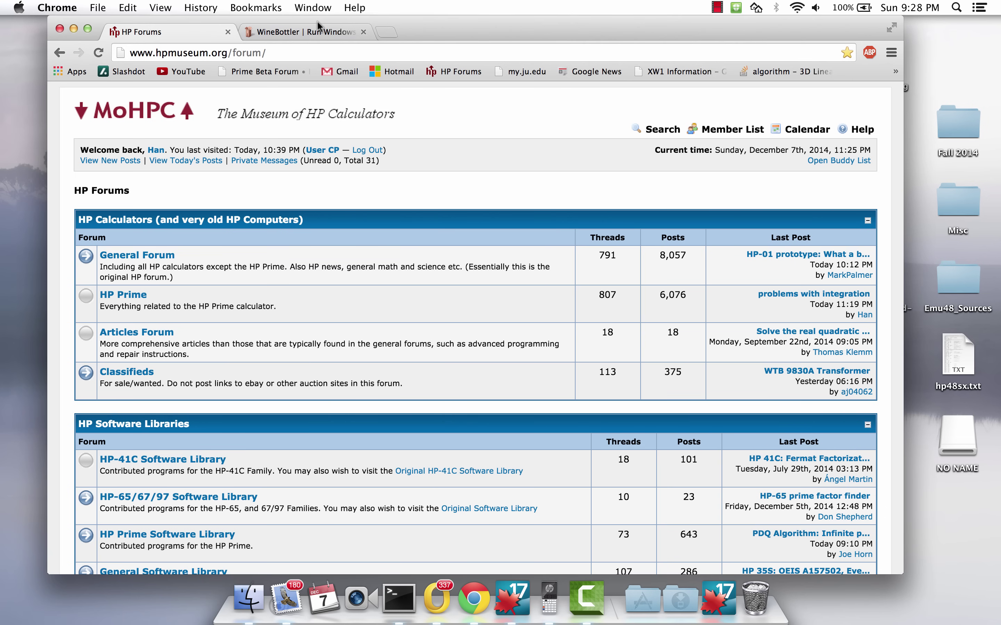
# On the WineBottler site, start the 1.7.31 Development download and continue through the sponsor popup
pyautogui.click(316, 31)
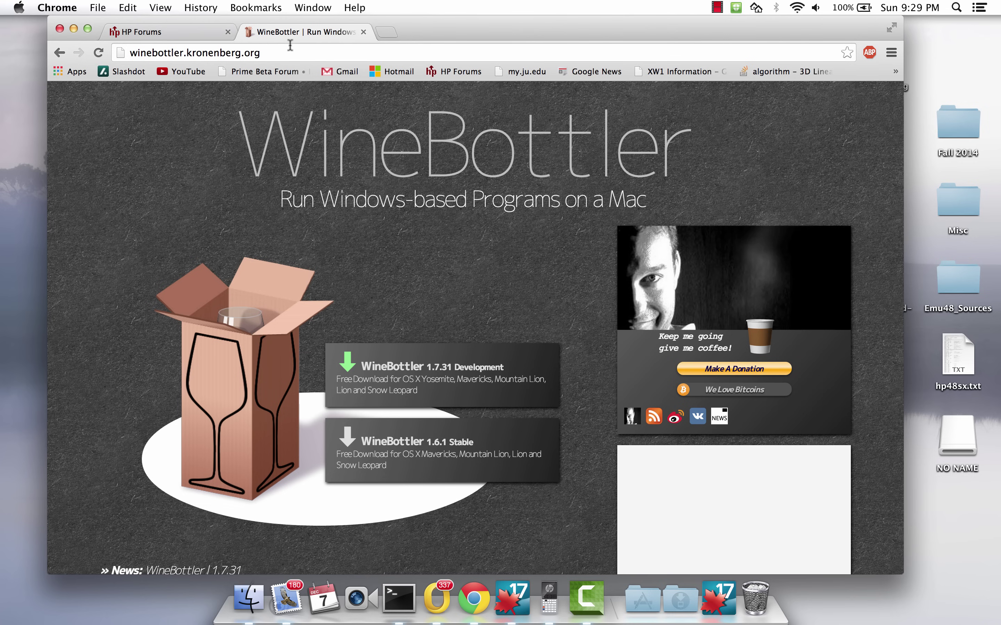
pyautogui.click(459, 365)
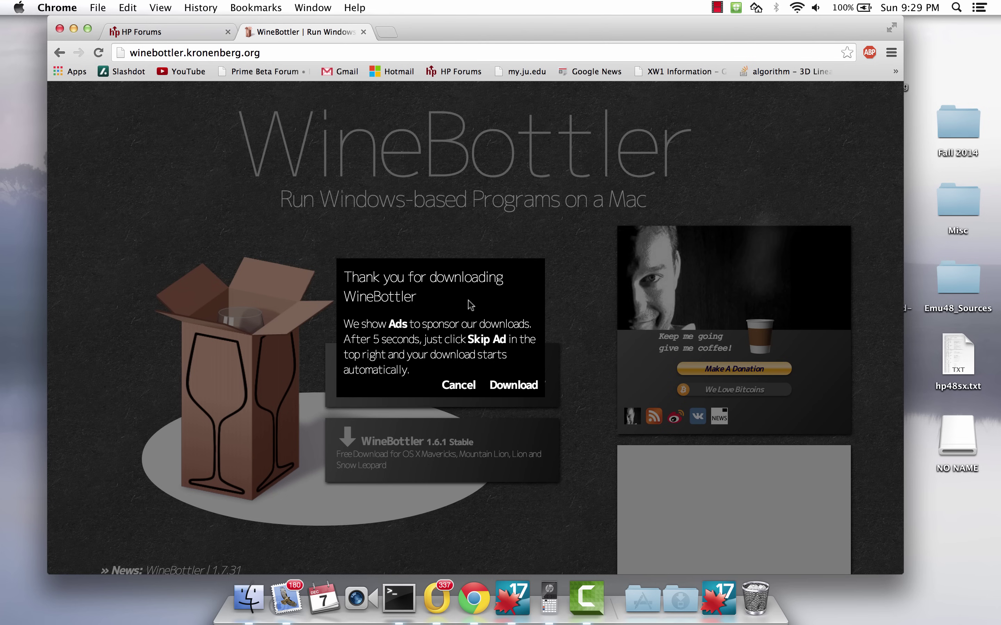
pyautogui.click(507, 386)
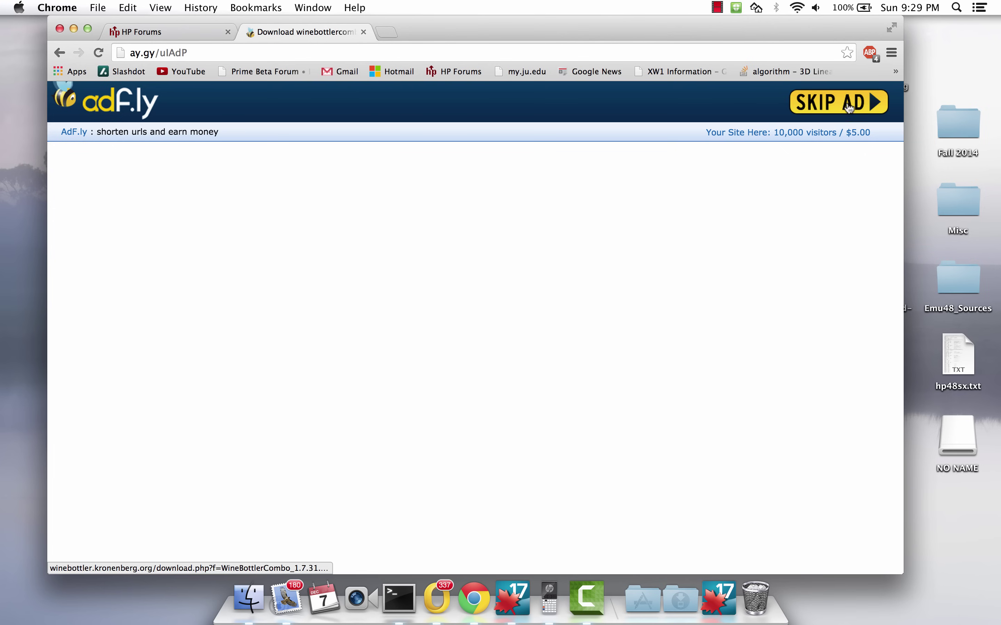
# Skip the ad, then pause and cancel Chrome's WineBottler 1.7.31 download
pyautogui.click(859, 106)
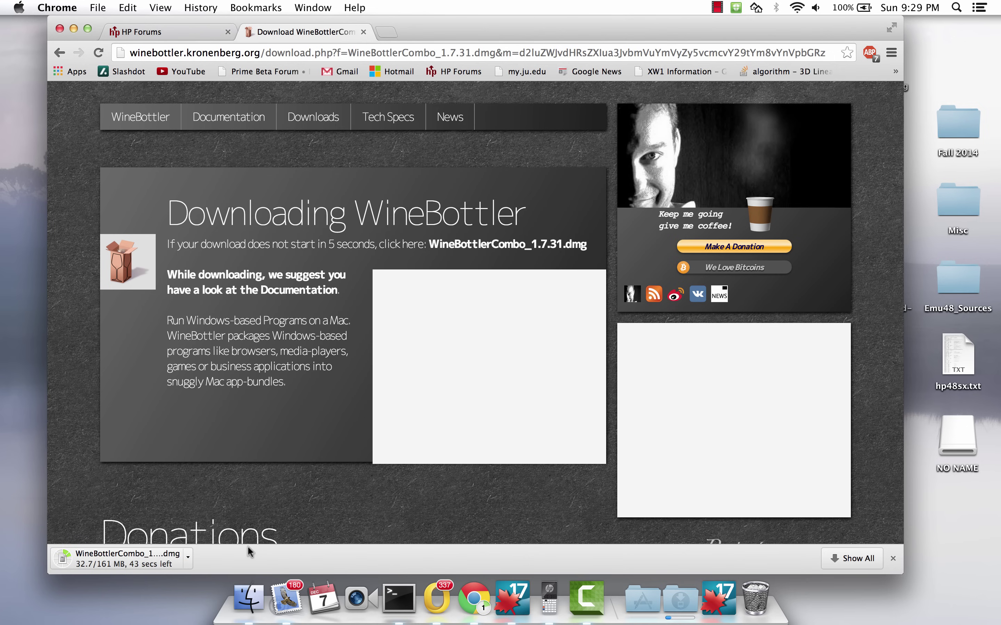
pyautogui.click(188, 557)
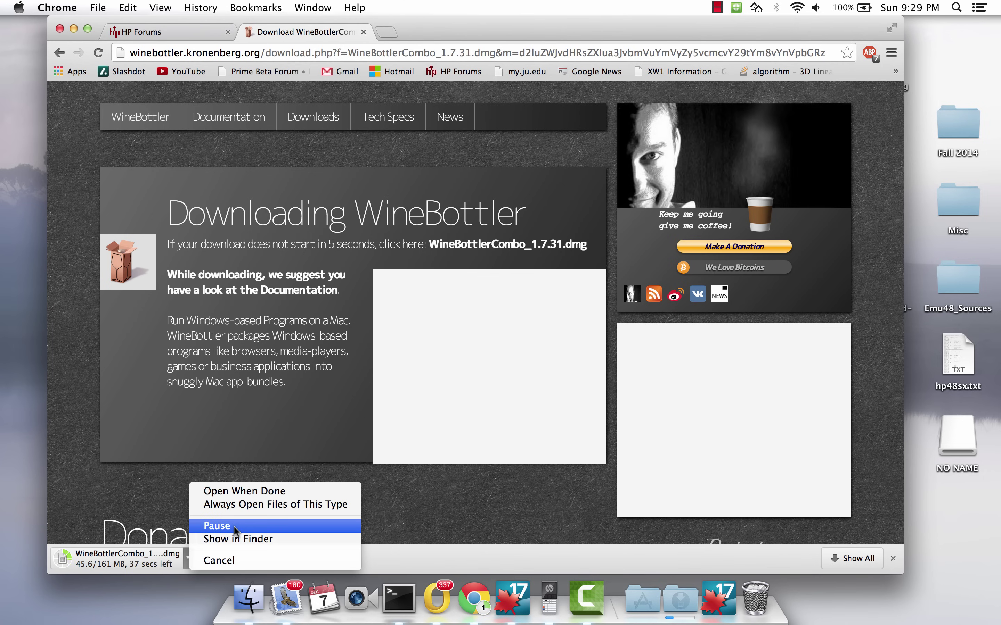
pyautogui.click(234, 528)
pyautogui.click(187, 559)
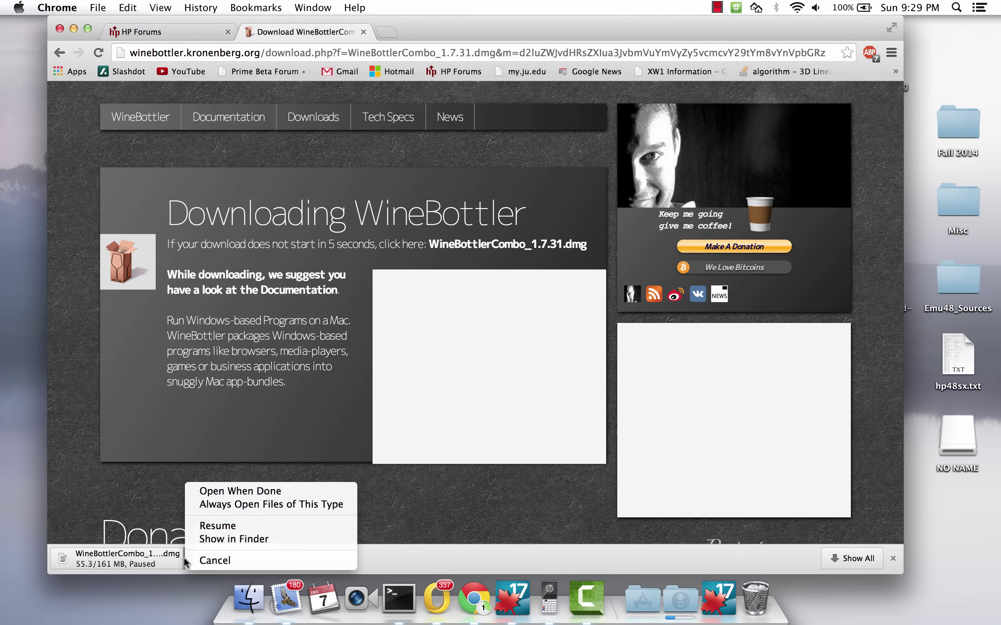
pyautogui.click(187, 560)
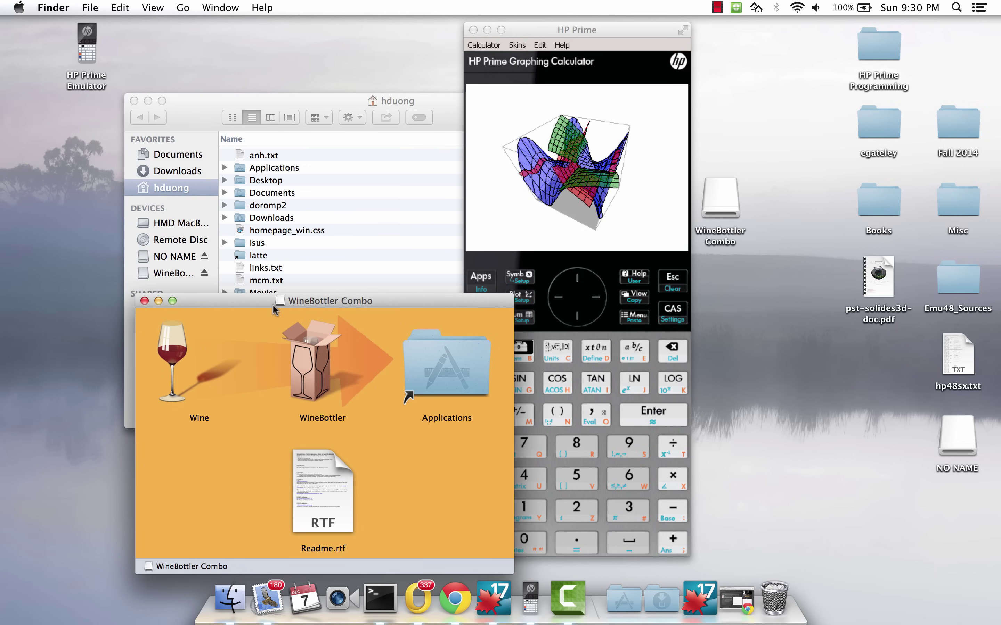
# Try copying Wine and WineBottler from the Combo disk image to Applications, then close its window
pyautogui.click(182, 358)
pyautogui.moveTo(179, 356); pyautogui.dragTo(360, 372)
pyautogui.click(383, 435)
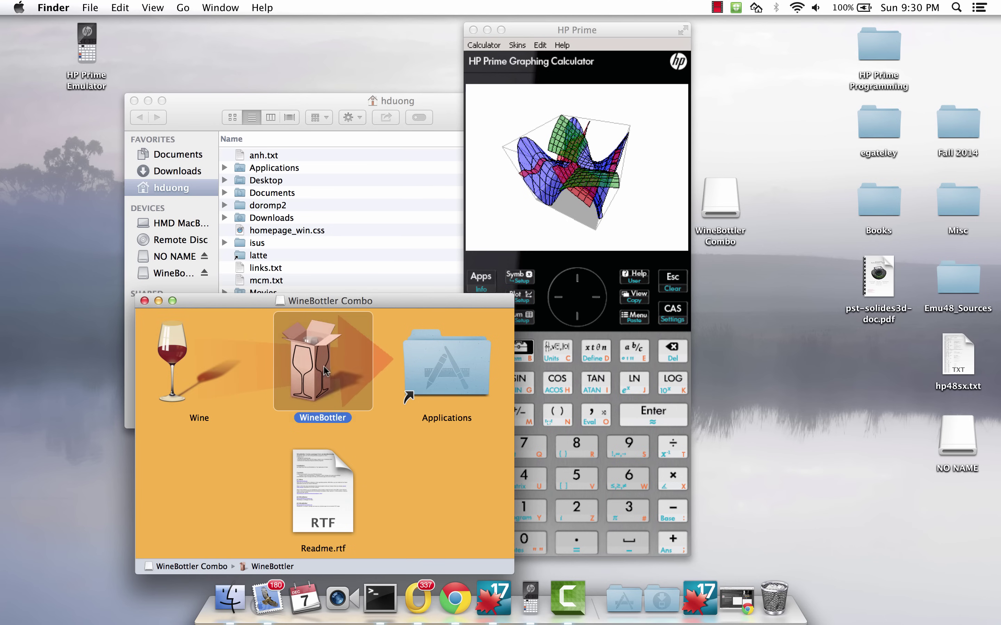
pyautogui.click(429, 440)
pyautogui.click(145, 302)
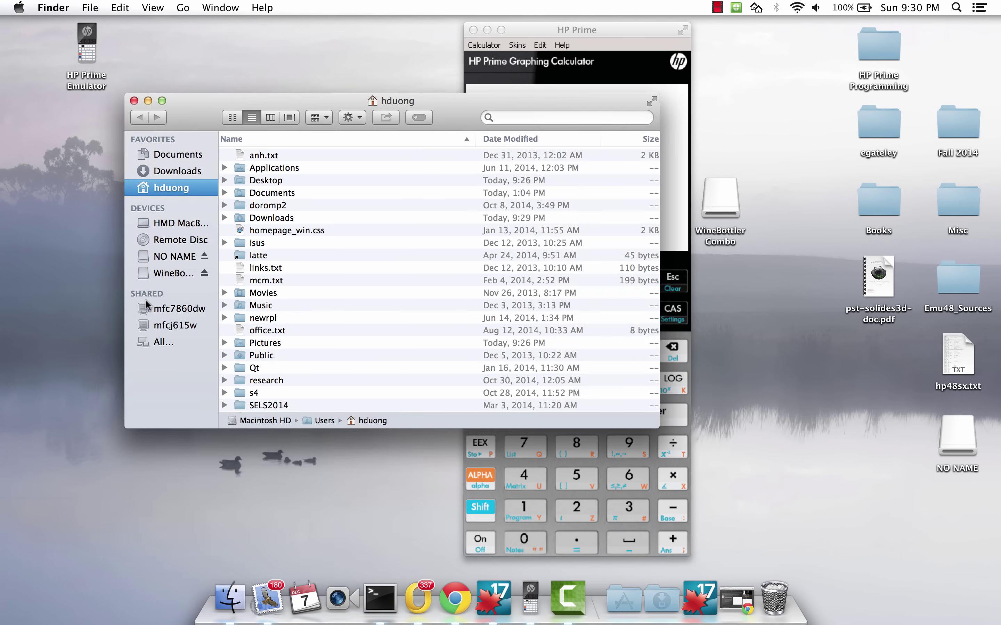
# Close the HP Prime calculator and launch Wine from the Applications stack
pyautogui.click(615, 35)
pyautogui.click(639, 593)
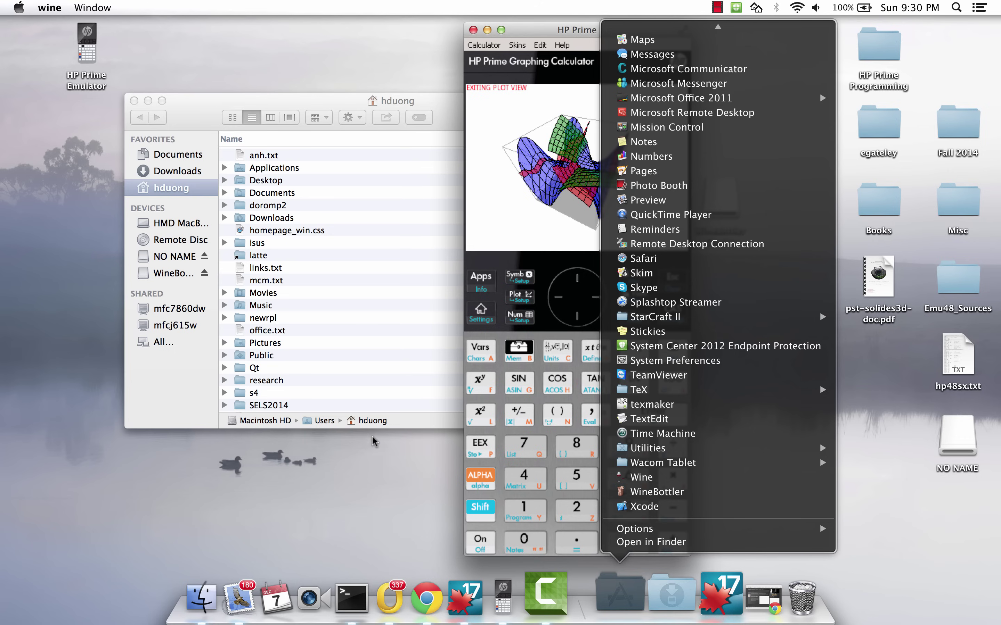
pyautogui.click(409, 292)
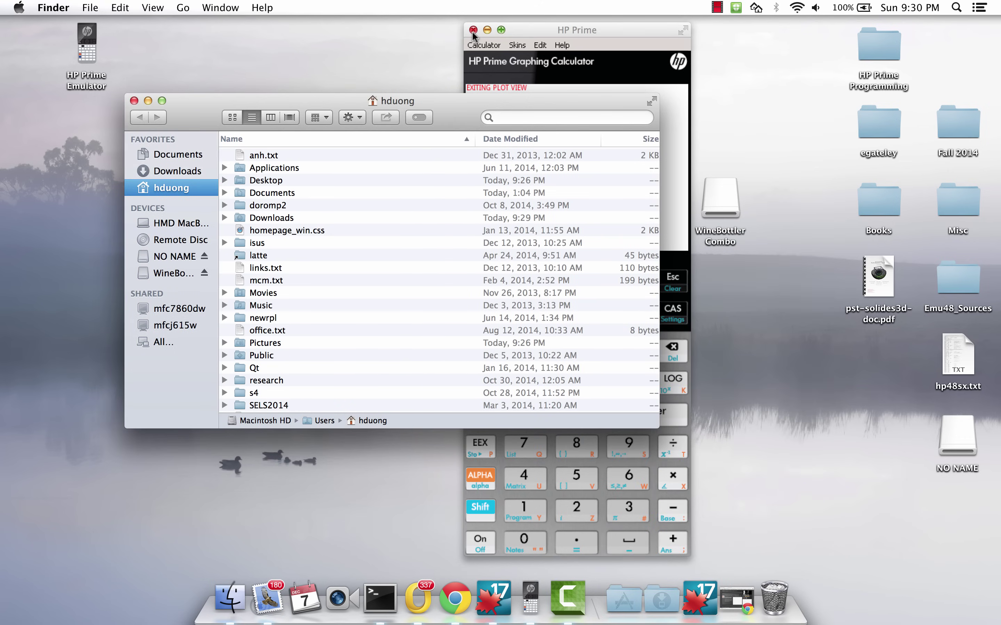
pyautogui.click(472, 30)
pyautogui.click(623, 599)
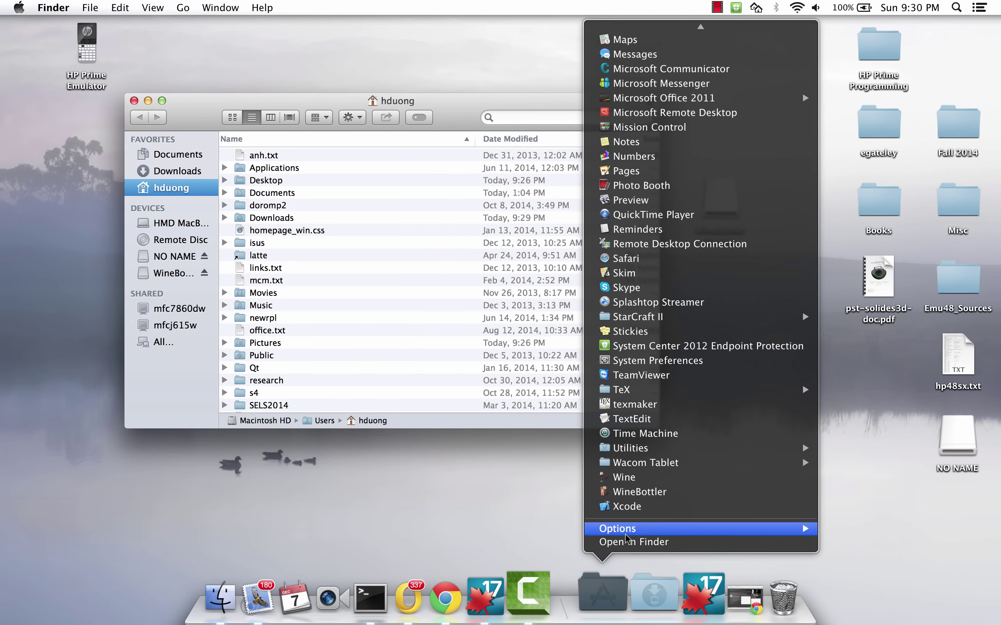
pyautogui.click(643, 479)
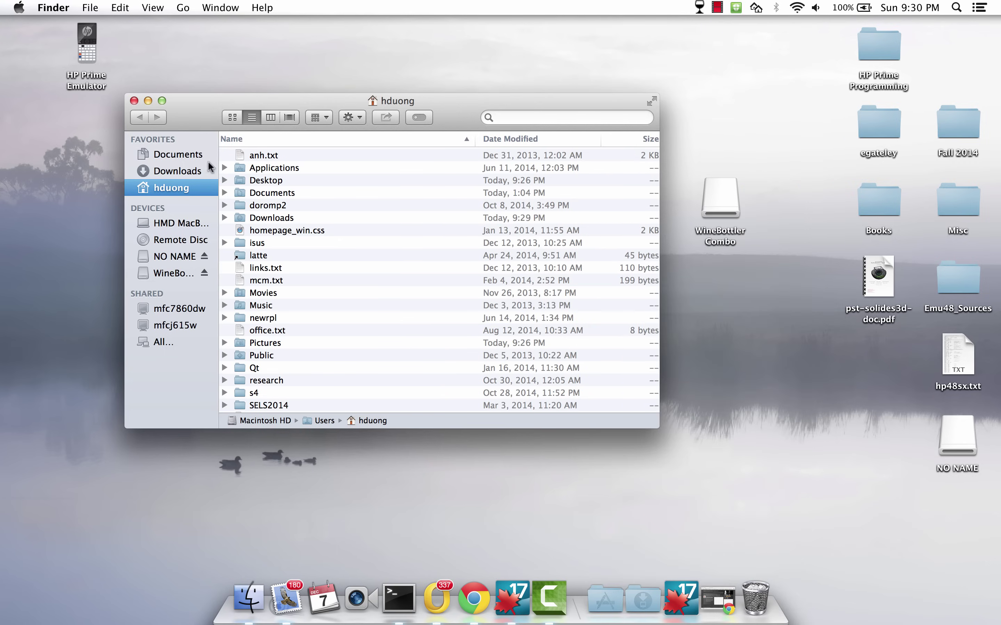
# Minimize the home folder, review the han_wine and HP prefixes in Wine's Change Prefix list, then close it
pyautogui.click(148, 100)
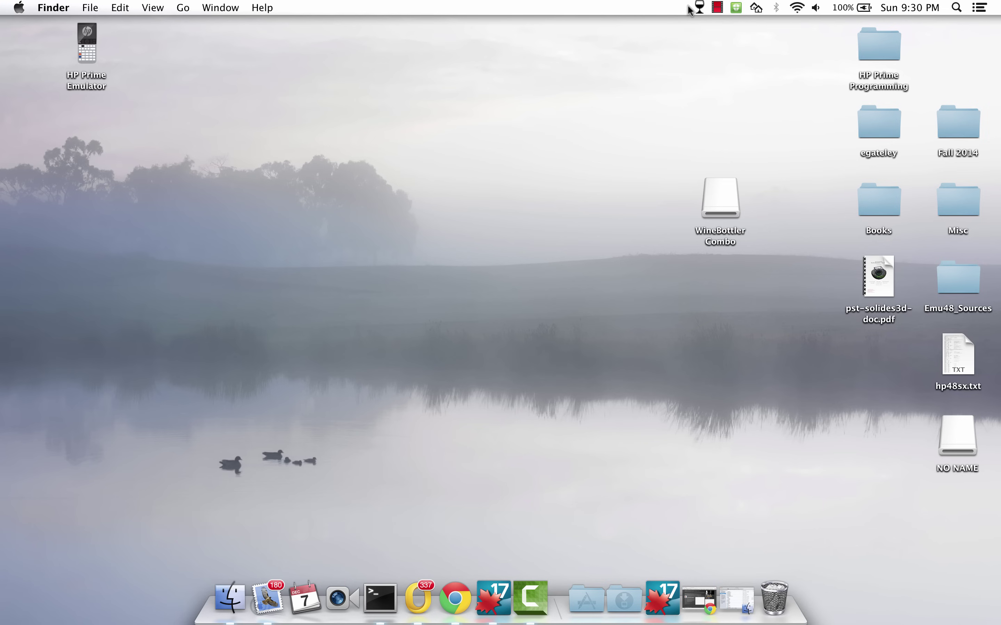
pyautogui.click(698, 8)
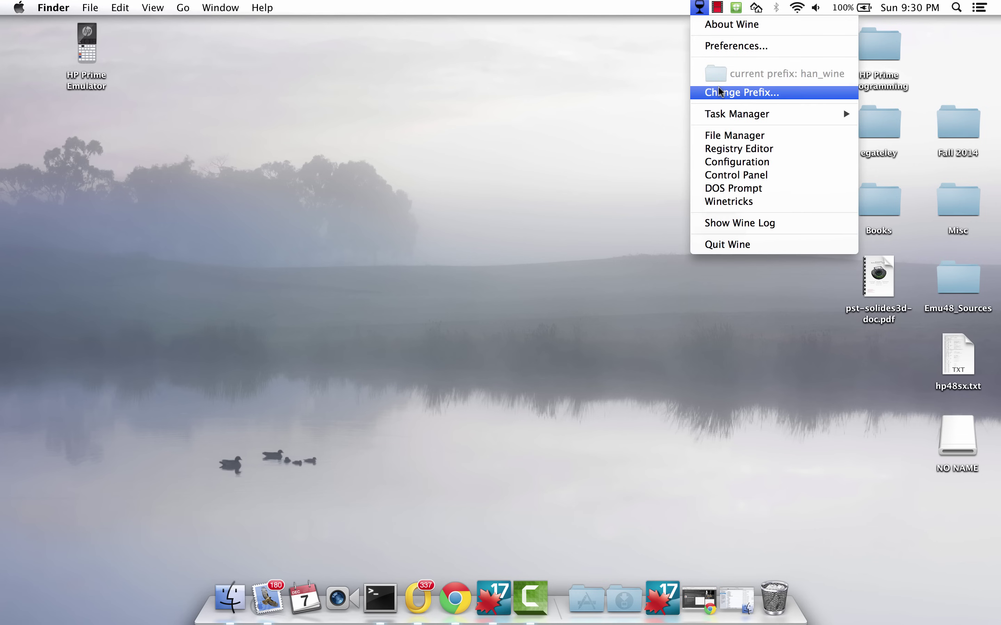
pyautogui.click(629, 74)
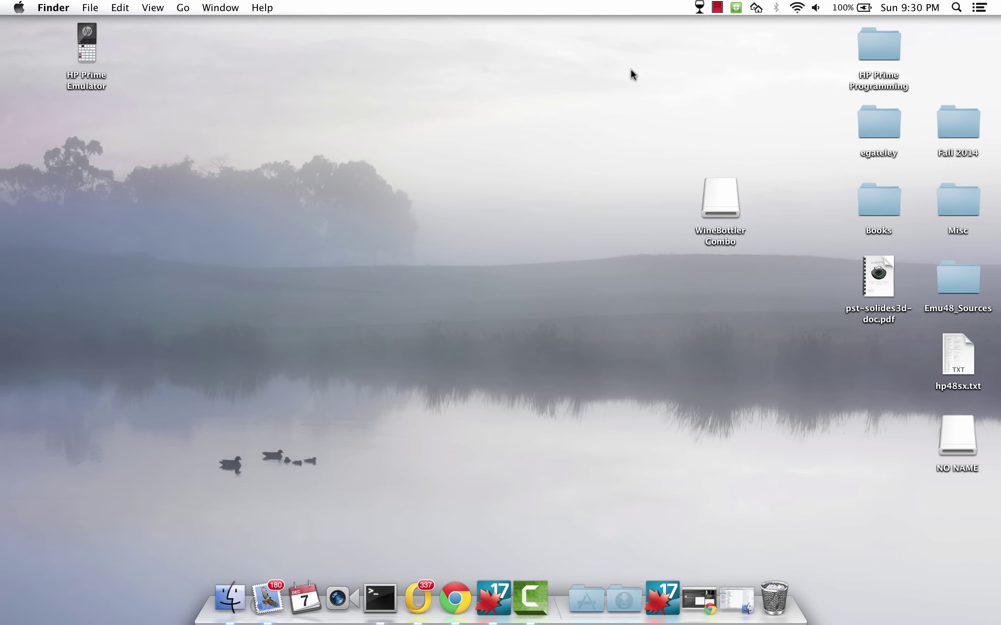
pyautogui.click(698, 7)
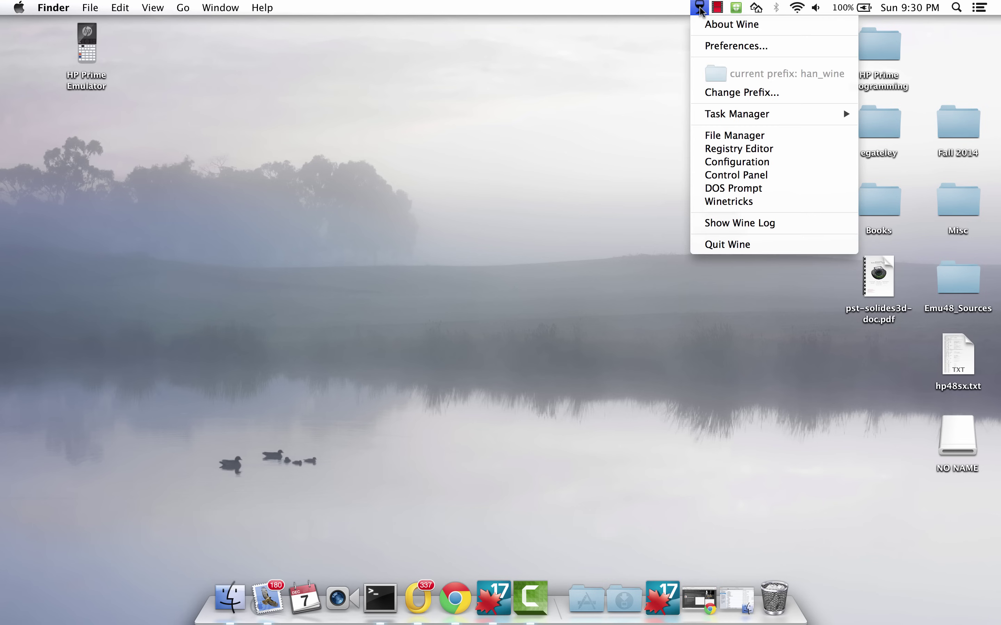
pyautogui.click(744, 92)
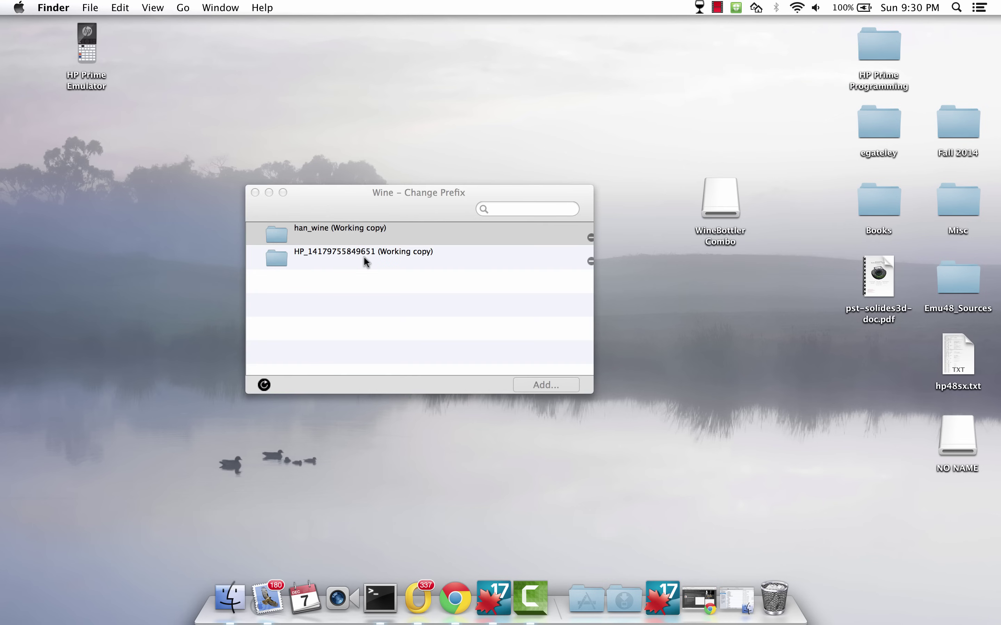
pyautogui.click(360, 214)
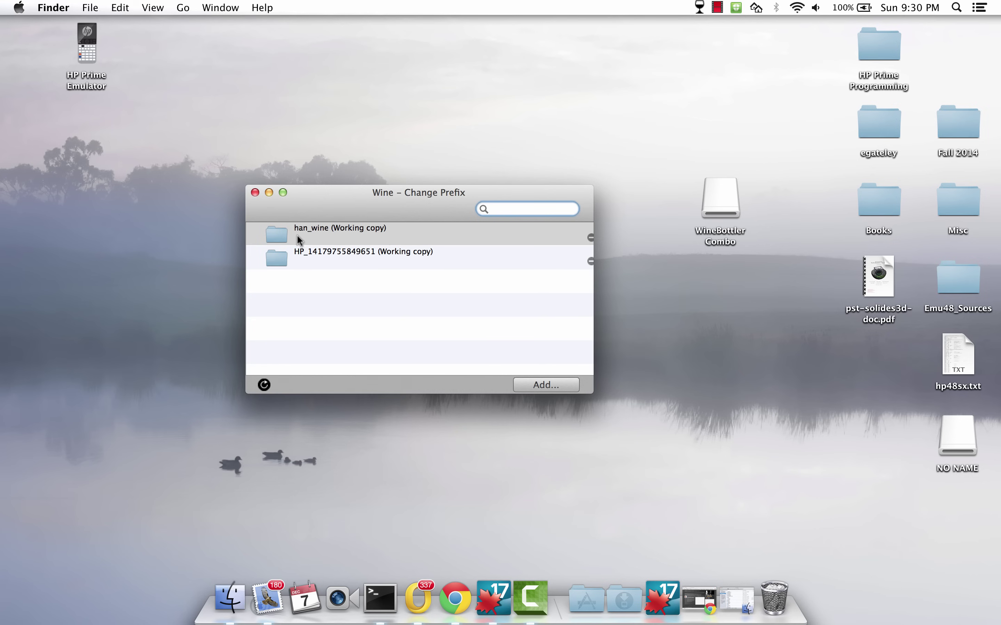
pyautogui.click(254, 193)
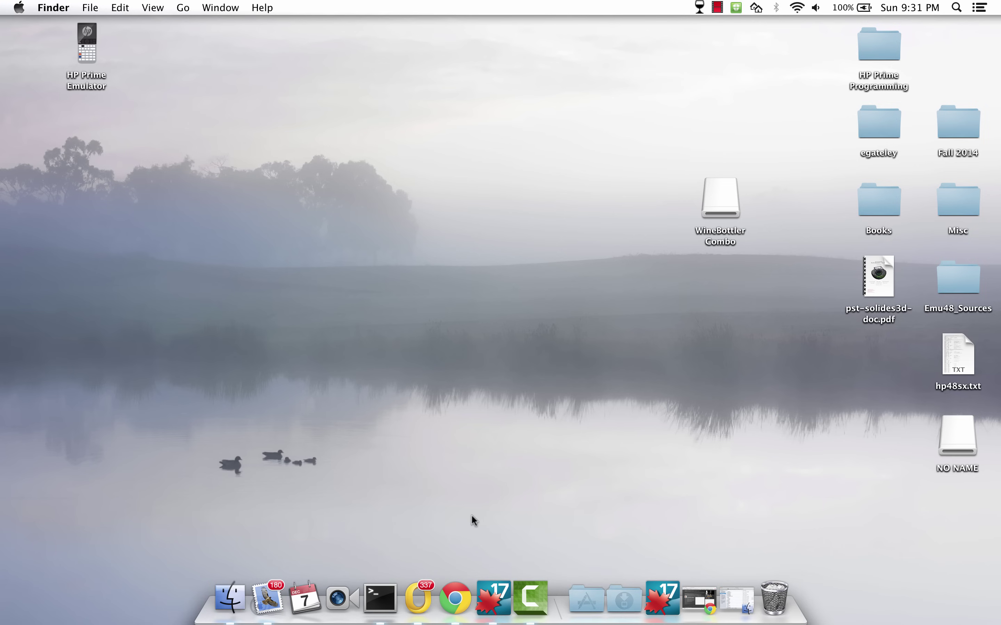
# Open the NO NAME drive's HP Prime Virtual Calculator folder, scroll through its files, and close it
pyautogui.doubleClick(952, 435)
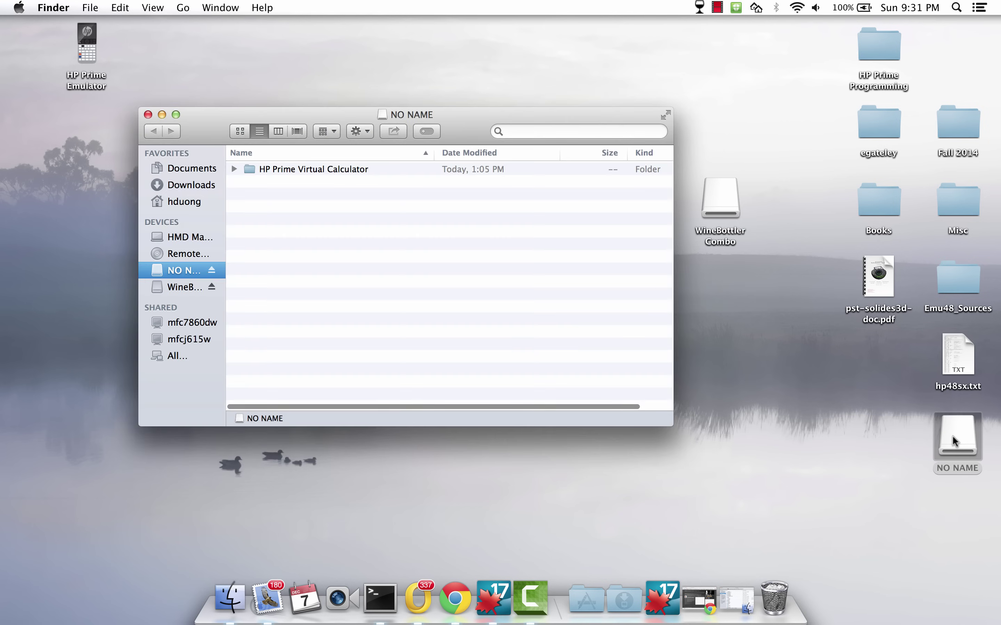
pyautogui.doubleClick(341, 170)
pyautogui.scroll(-10, 386, 282)
pyautogui.scroll(5, 386, 282)
pyautogui.scroll(-5, 385, 282)
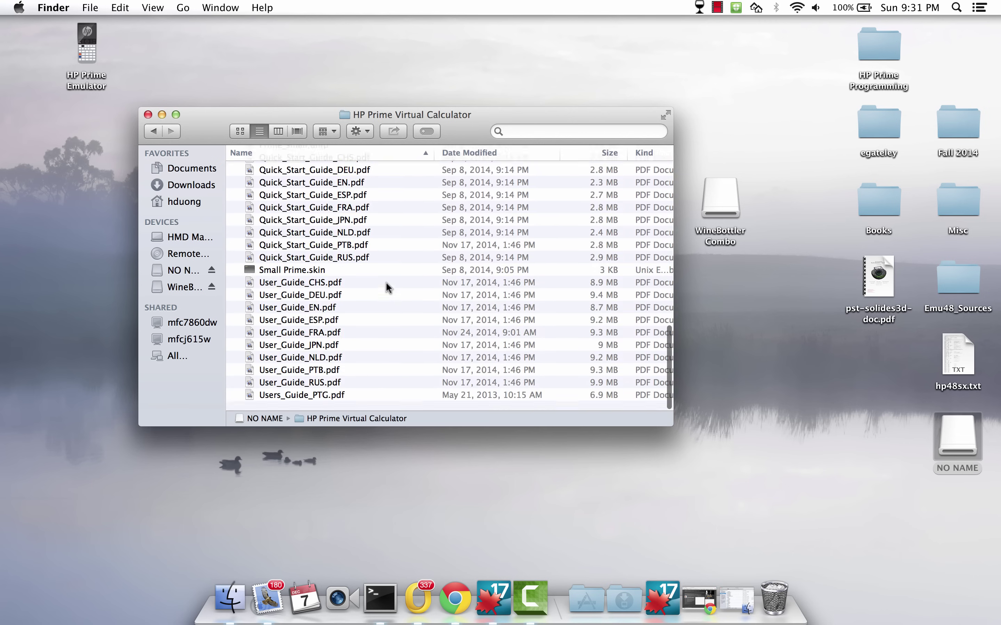
pyautogui.scroll(10, 385, 282)
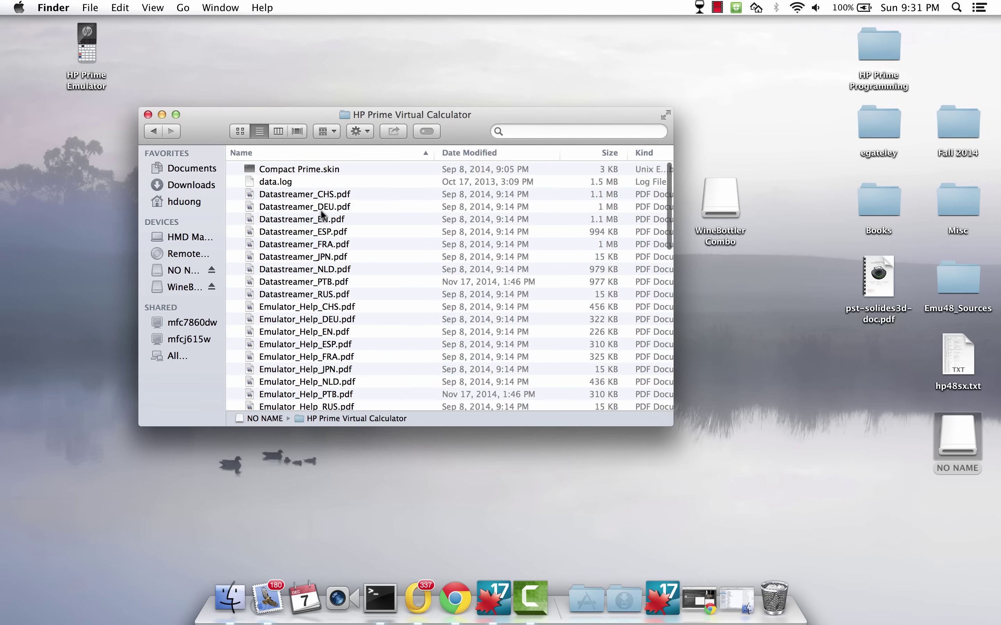
pyautogui.click(147, 115)
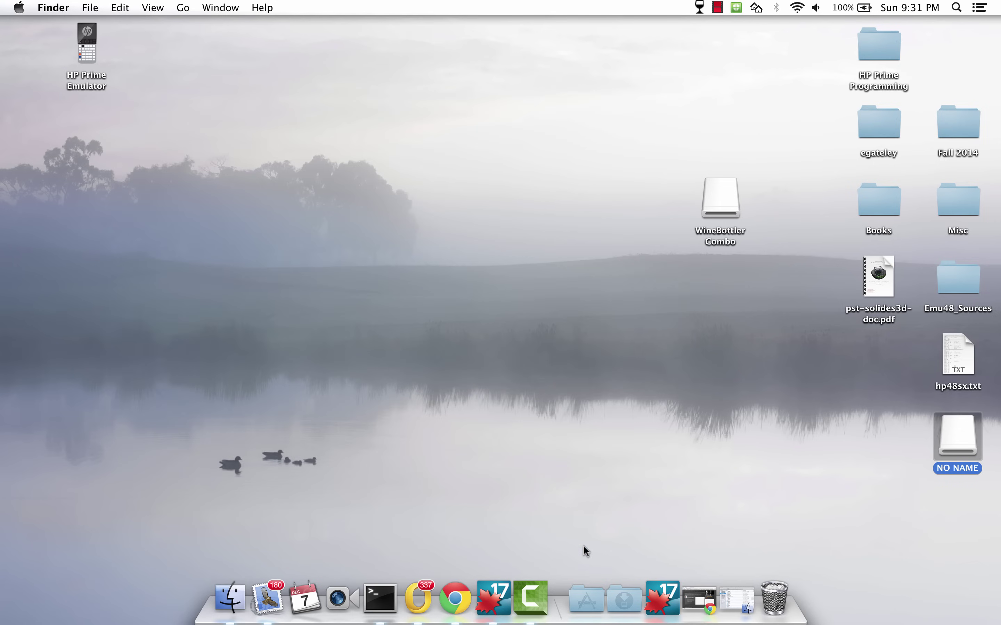
# Launch WineBottler from the Applications stack and go to its Advanced bottling page
pyautogui.click(588, 596)
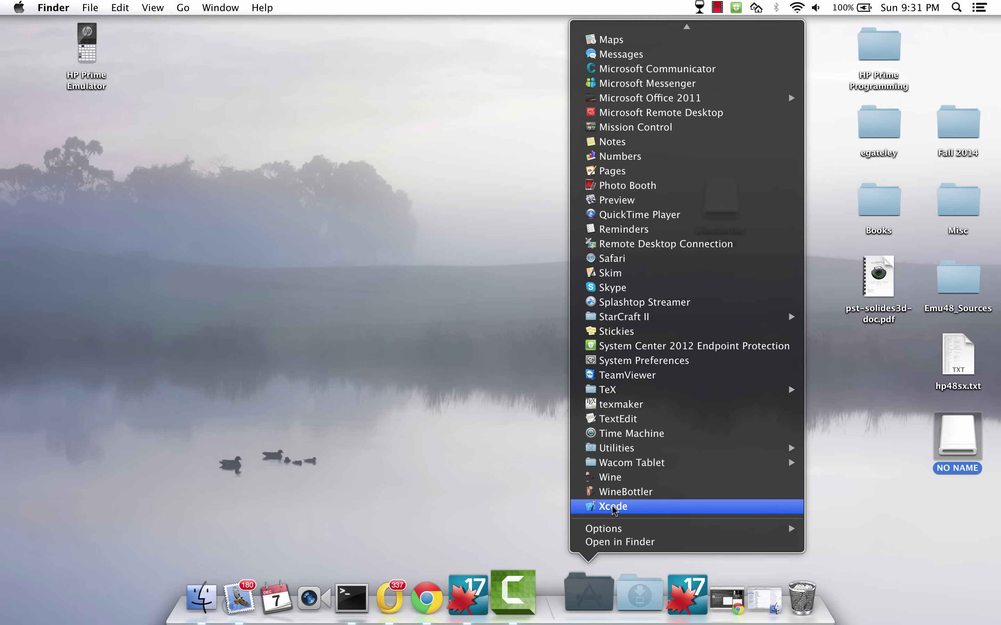
pyautogui.click(620, 496)
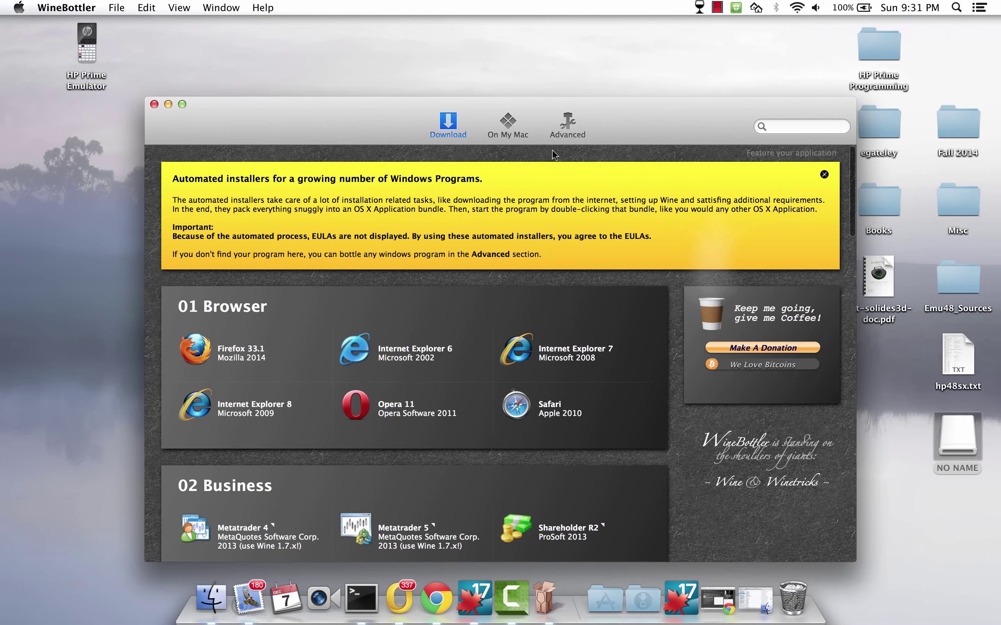
pyautogui.click(555, 129)
# Set the Prefix Template to the existing han_wine prefix and quit the running Wine
pyautogui.click(416, 187)
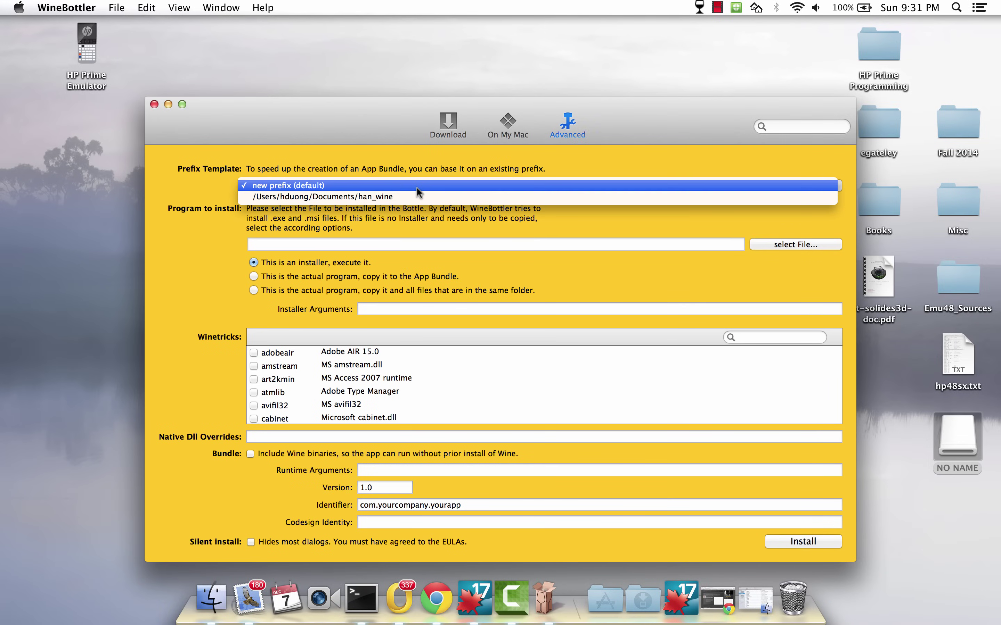
pyautogui.click(413, 195)
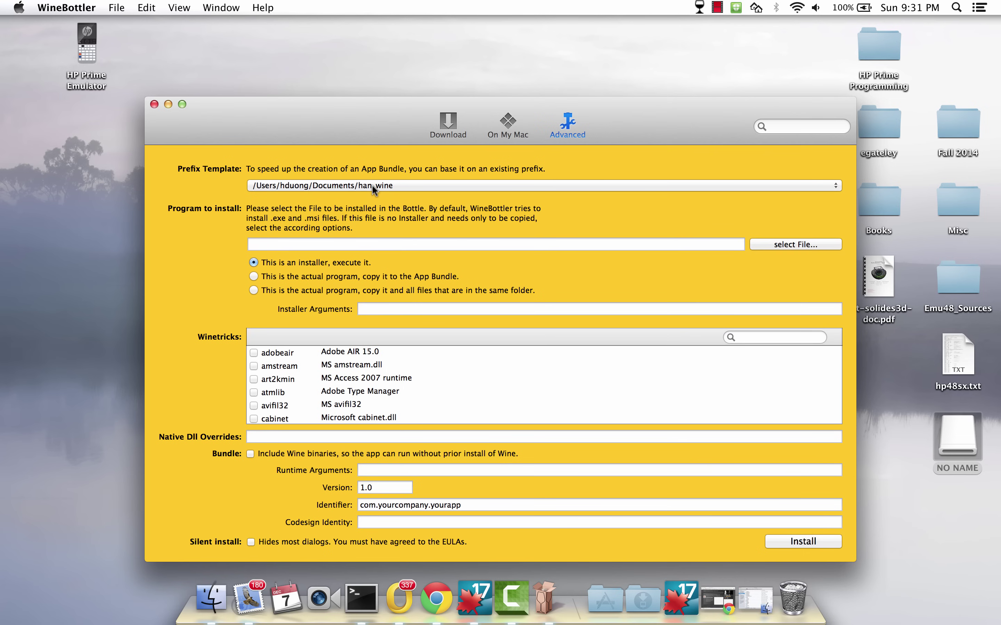
pyautogui.click(700, 7)
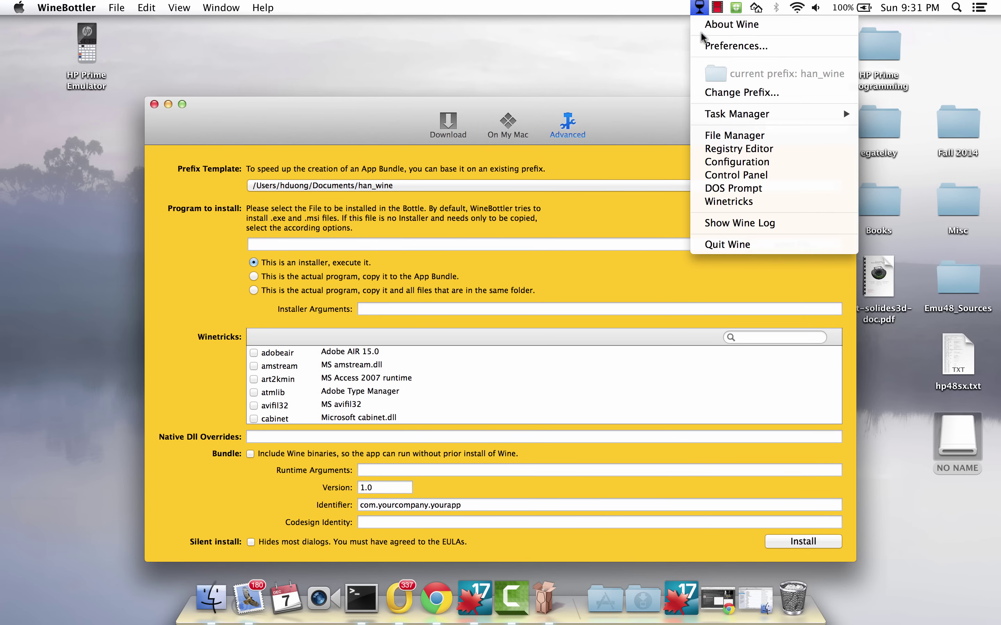
pyautogui.click(734, 245)
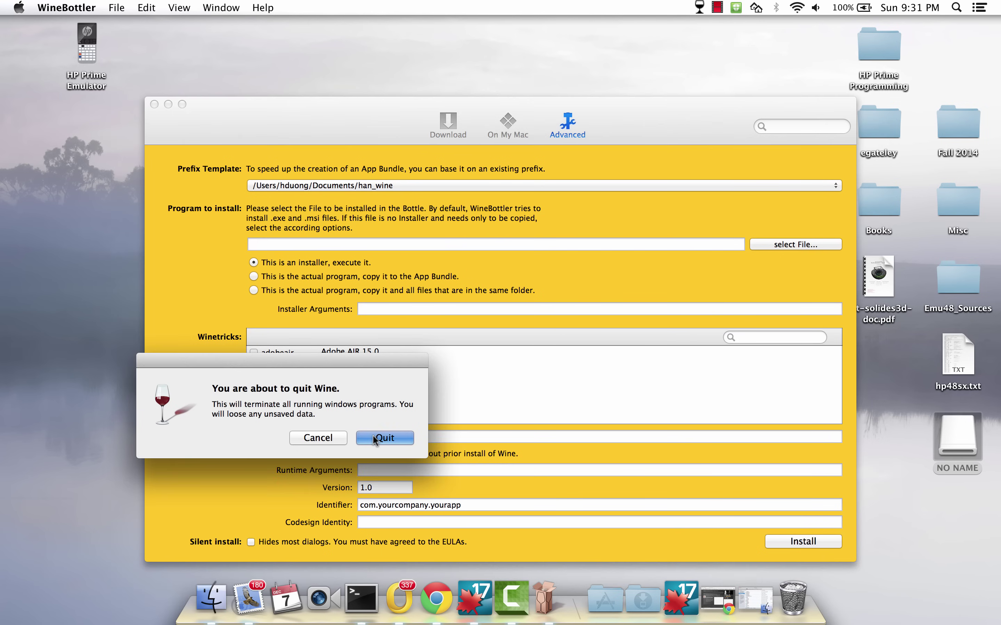
pyautogui.click(374, 440)
# Select HPPrime.exe on NO NAME as the program, copied with all files in its folder
pyautogui.click(760, 245)
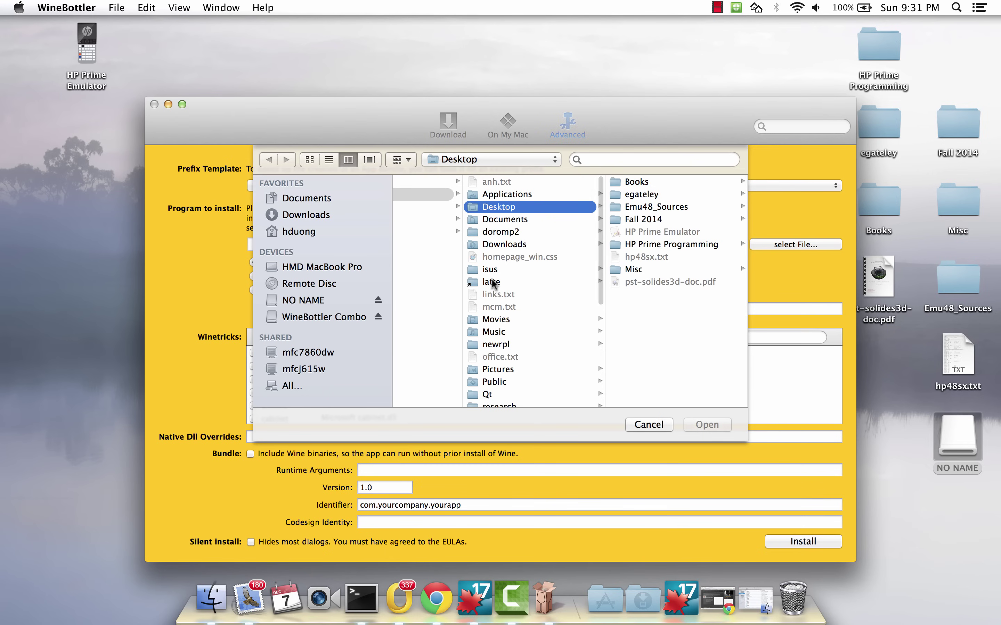
pyautogui.click(309, 300)
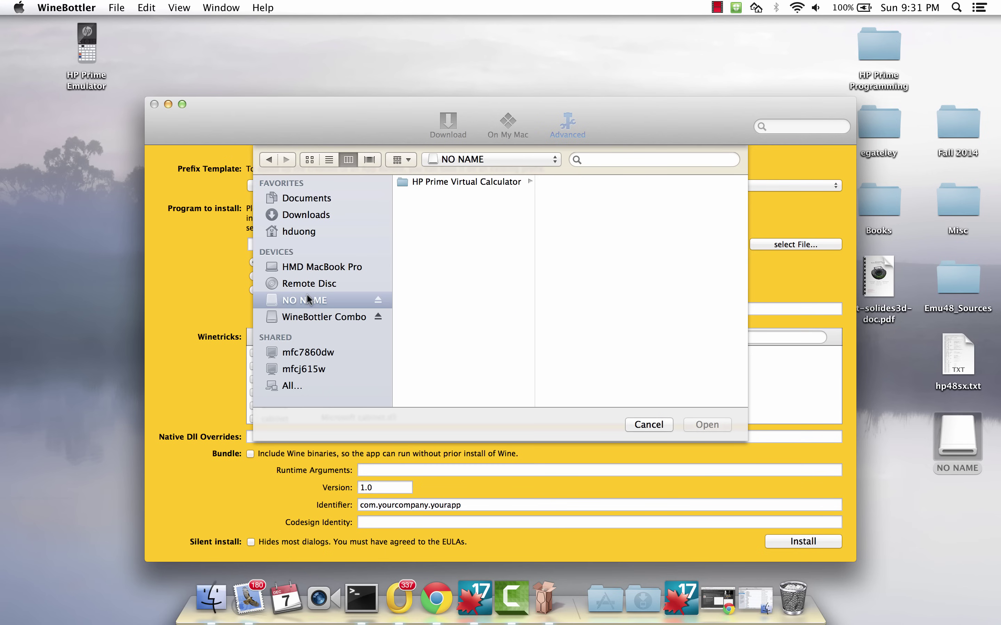
pyautogui.click(438, 183)
pyautogui.scroll(-3, 620, 370)
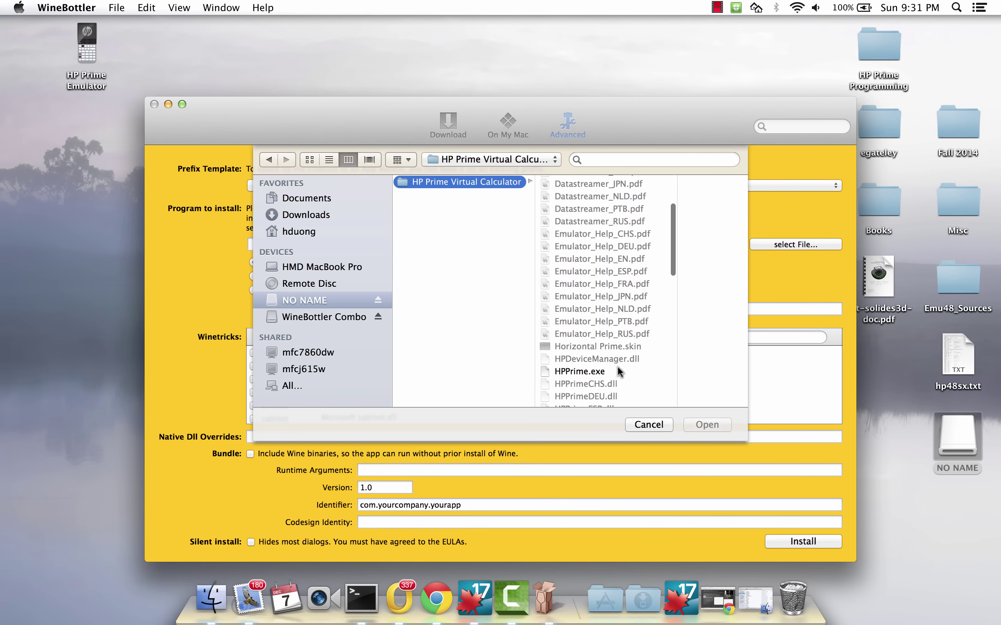
pyautogui.click(605, 364)
pyautogui.click(697, 426)
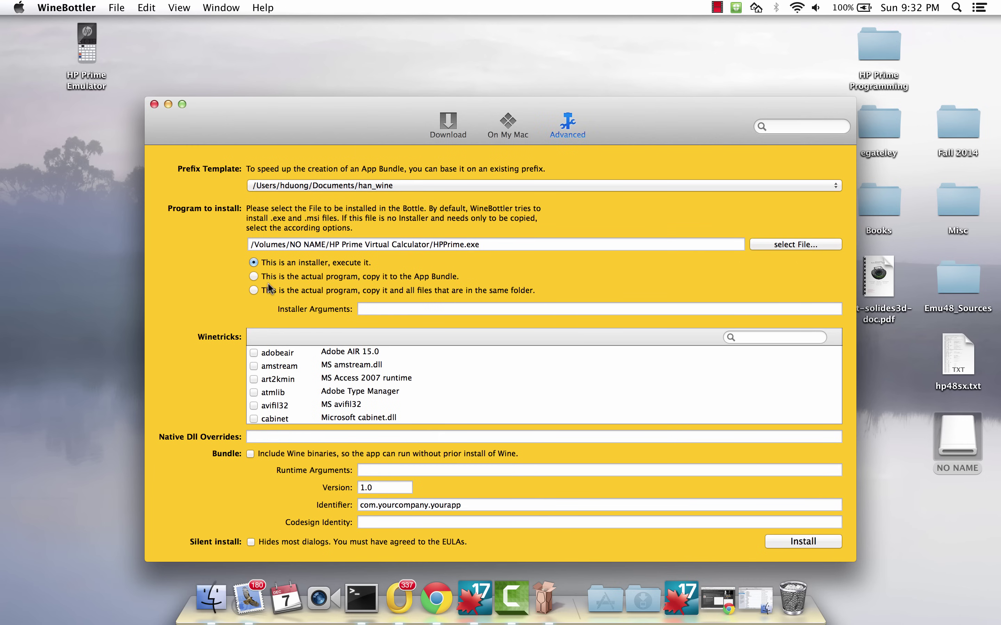
pyautogui.click(254, 291)
pyautogui.moveTo(393, 487); pyautogui.dragTo(334, 488)
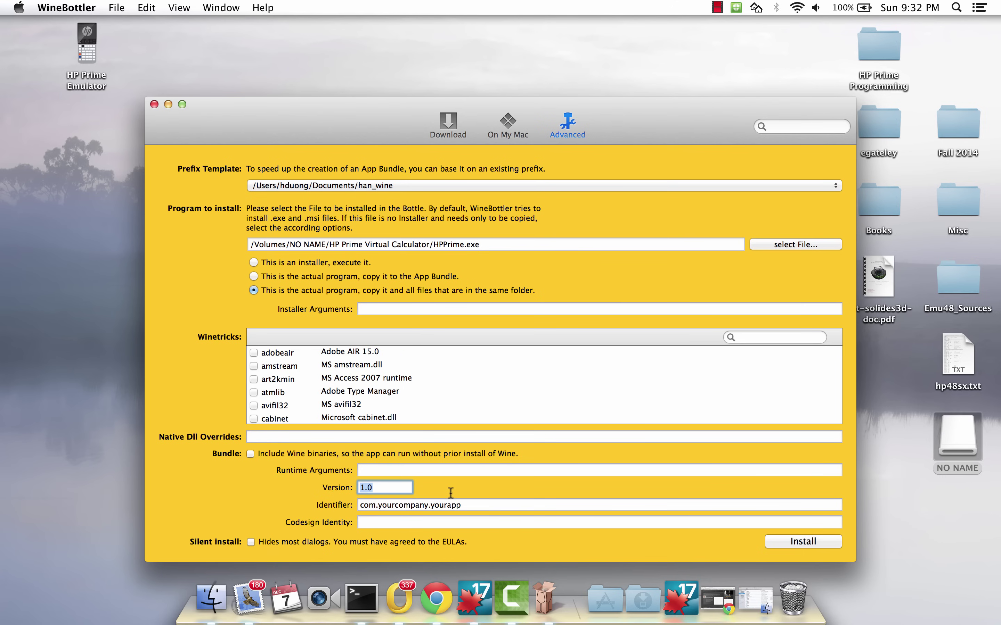
pyautogui.moveTo(468, 505); pyautogui.dragTo(349, 507)
pyautogui.click(522, 500)
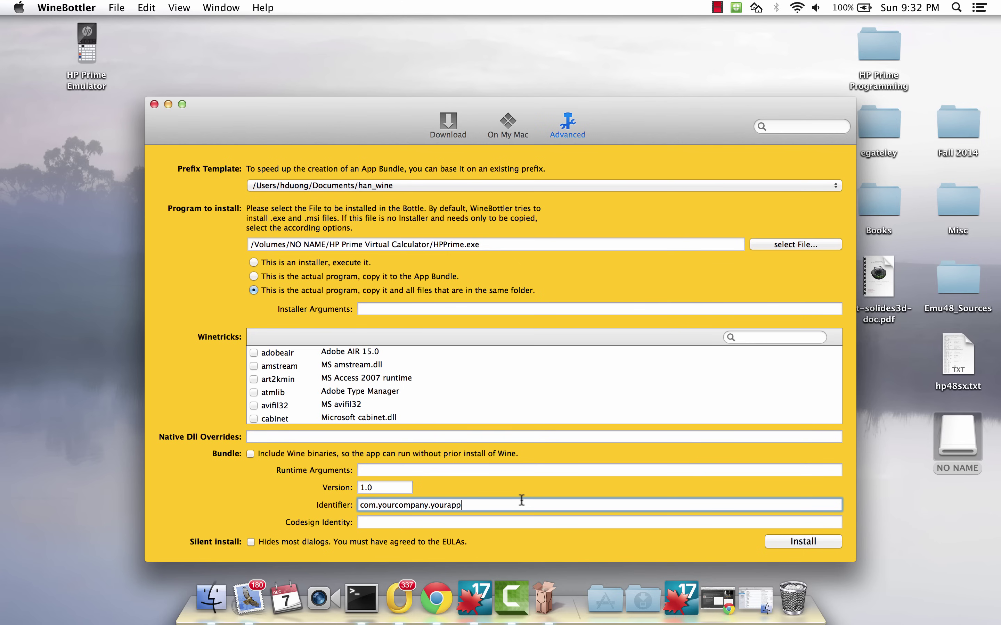
# Start the install, cancel the Save As sheet, and close the WineBottler window
pyautogui.click(794, 546)
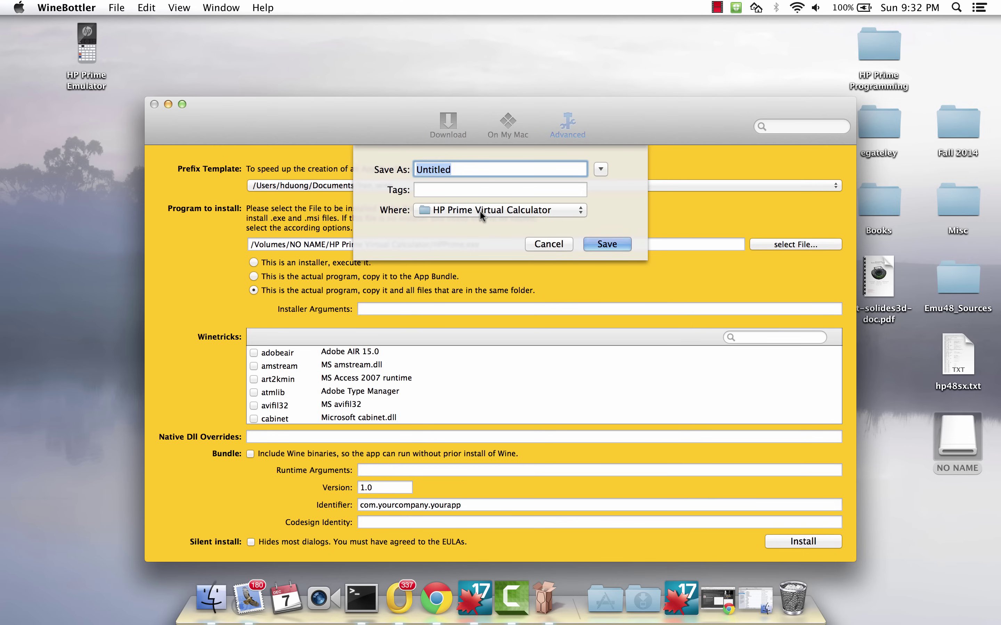
pyautogui.click(550, 245)
pyautogui.click(154, 104)
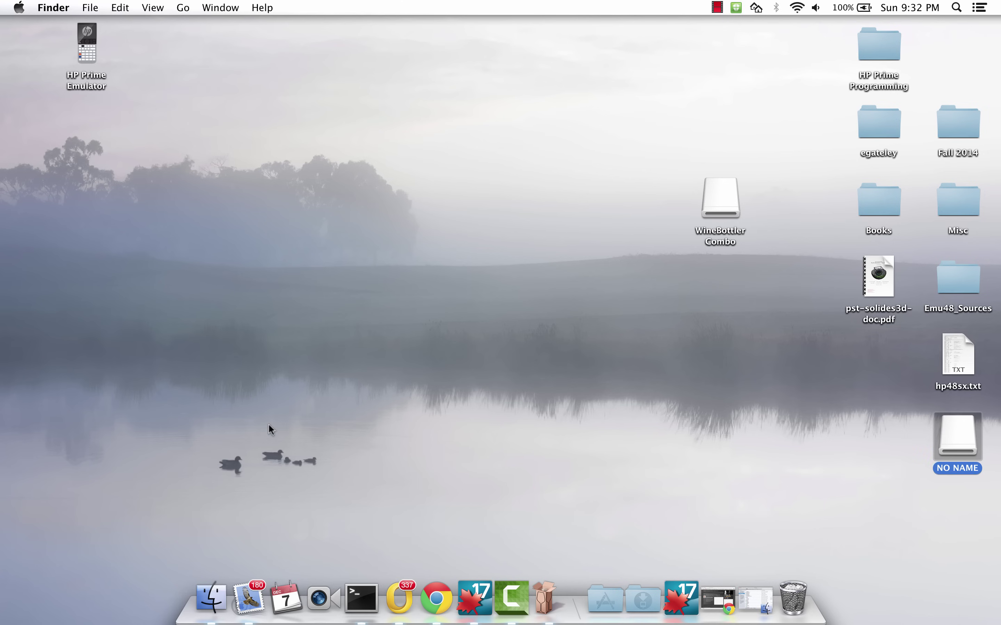
pyautogui.click(362, 595)
# Run 'ls ~/Desktop' in Terminal, fixing the misspelled path, then close the window
pyautogui.write('ls ~/Desktp')
pyautogui.press('Return')
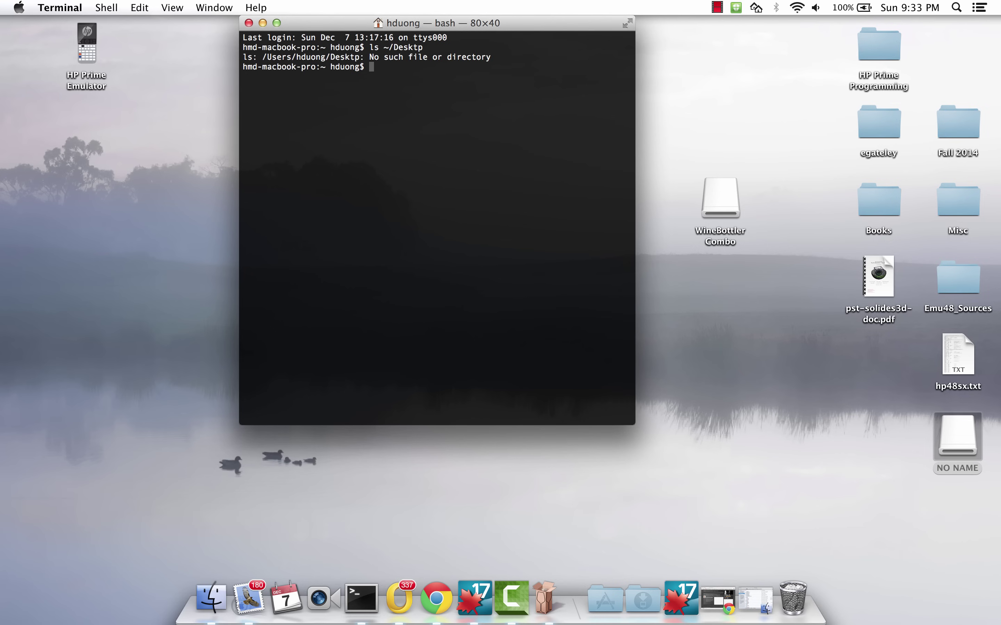
pyautogui.press('Up')
pyautogui.press('BackSpace')
pyautogui.write('op')
pyautogui.press('Return')
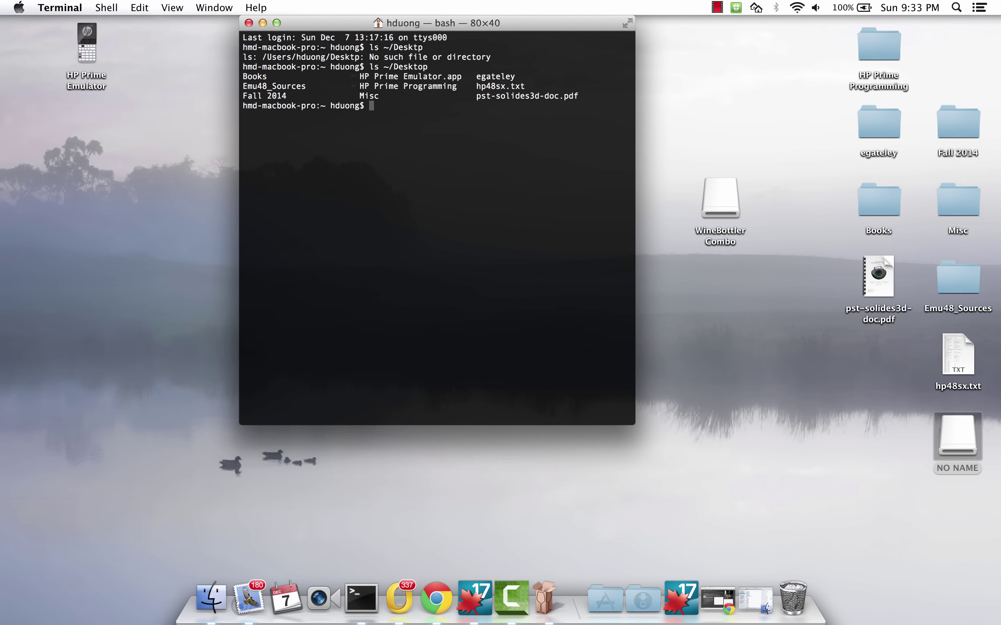
pyautogui.click(248, 22)
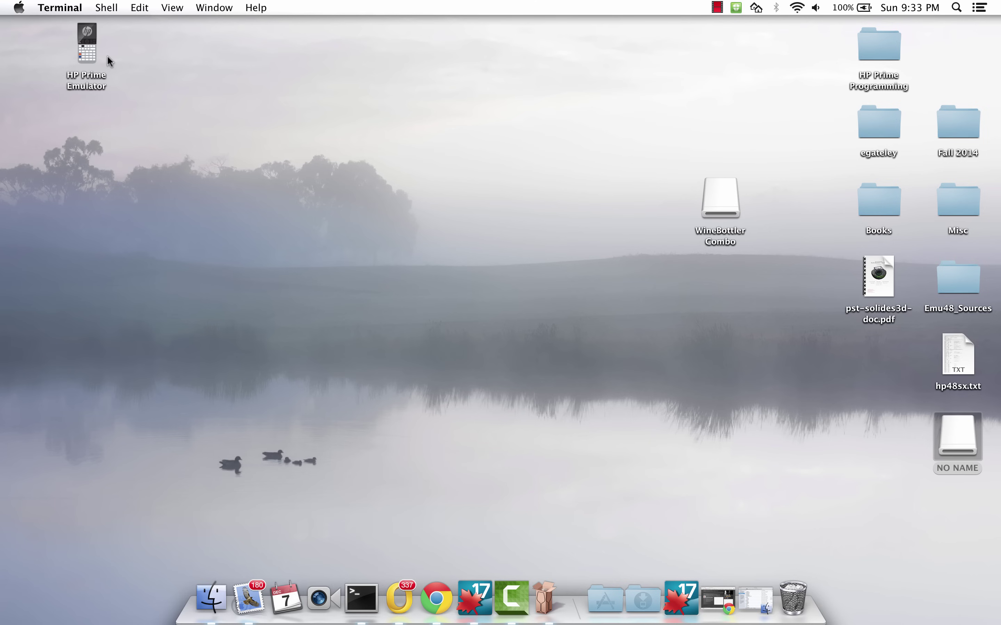
# Launch HP Prime Emulator from its desktop icon and drag the window toward the screen centre
pyautogui.doubleClick(87, 50)
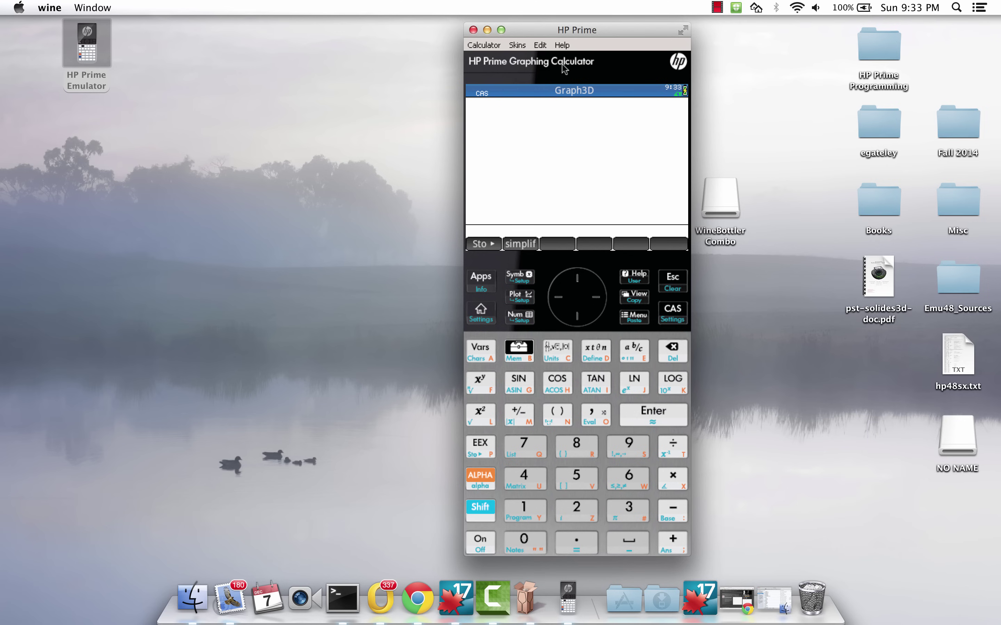
pyautogui.moveTo(592, 29); pyautogui.dragTo(474, 25)
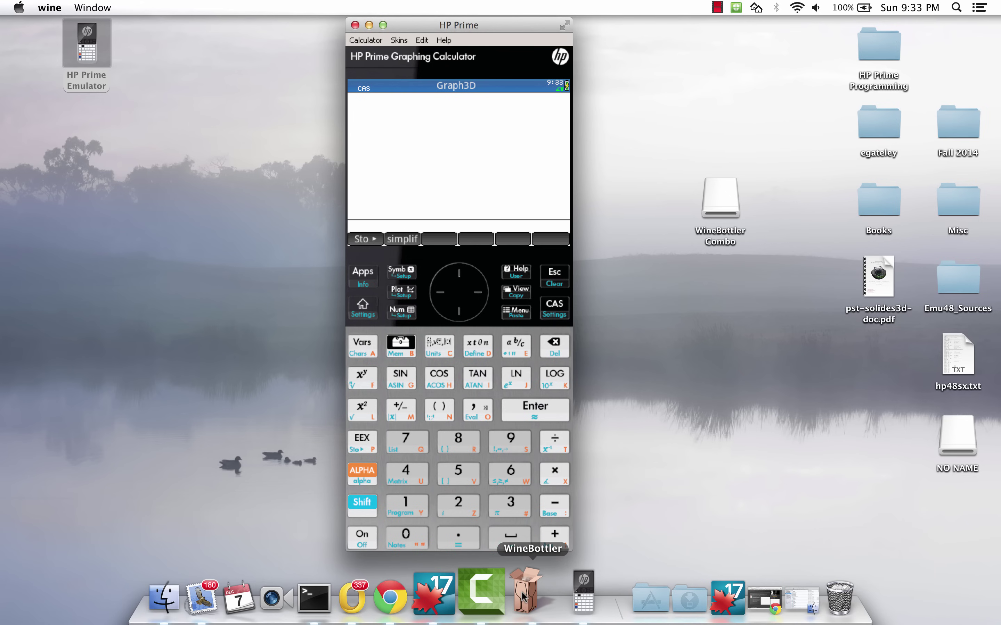
pyautogui.click(366, 541)
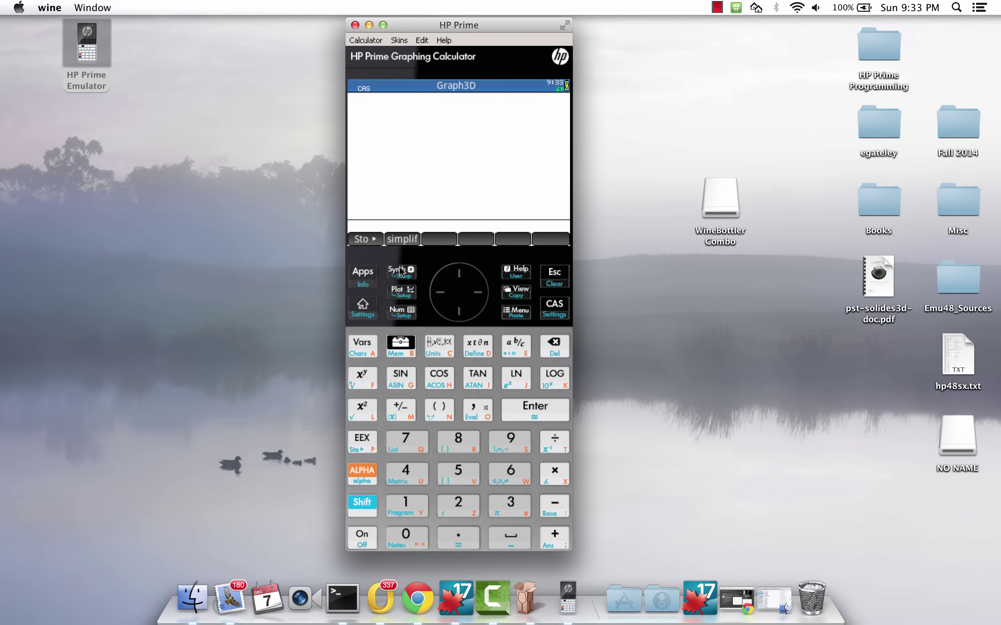
pyautogui.click(442, 40)
# Dismiss the help screen and delete the MINT program from the Program Catalog
pyautogui.click(452, 23)
pyautogui.click(362, 505)
pyautogui.click(404, 512)
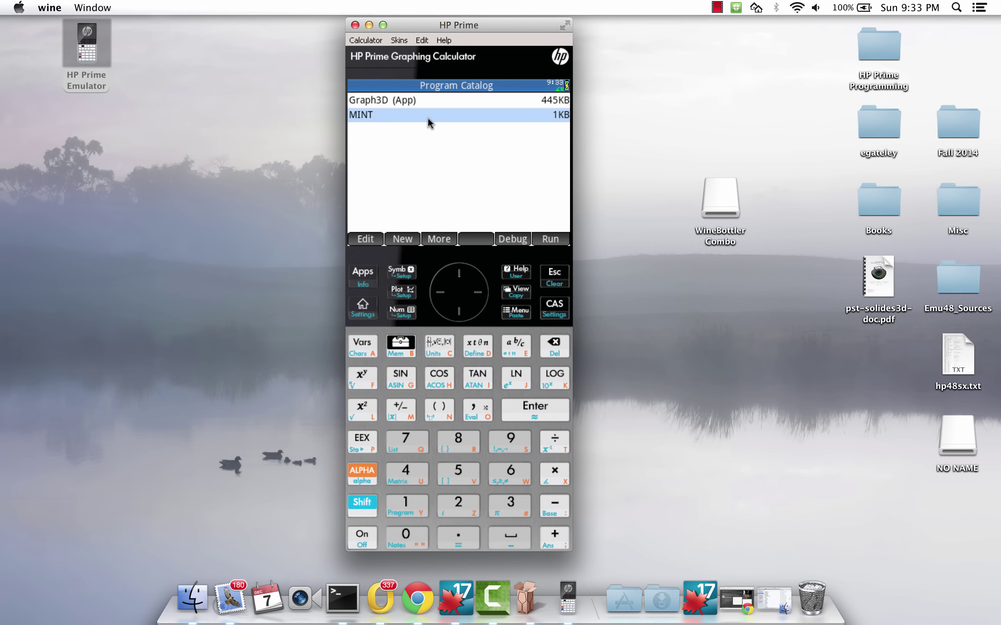
pyautogui.click(551, 350)
pyautogui.click(551, 241)
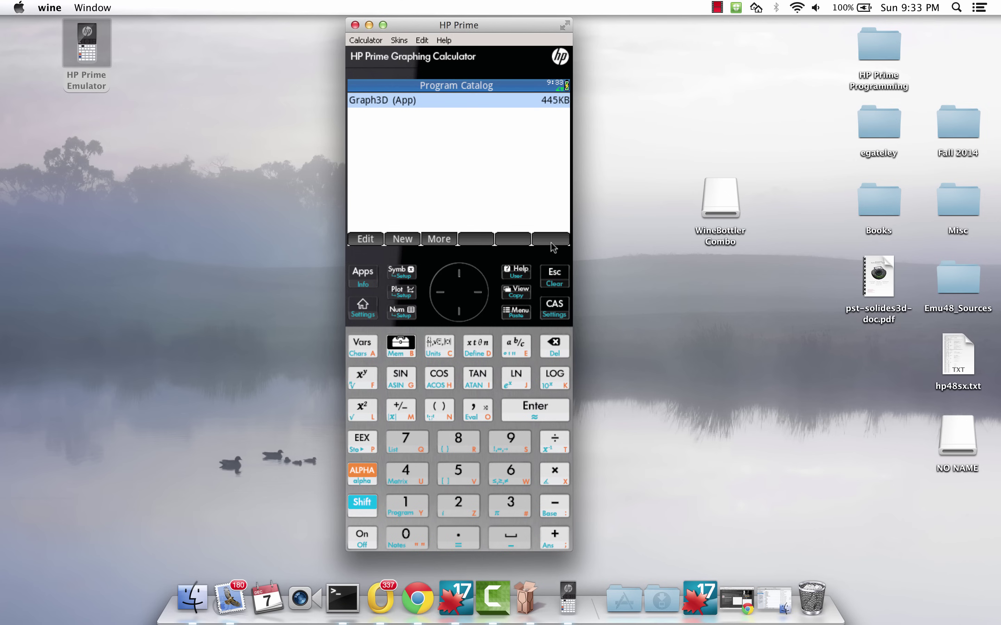
# Open the Graph3D program, return to the catalog, and plot its 3D surface
pyautogui.click(406, 101)
pyautogui.click(556, 276)
pyautogui.click(409, 292)
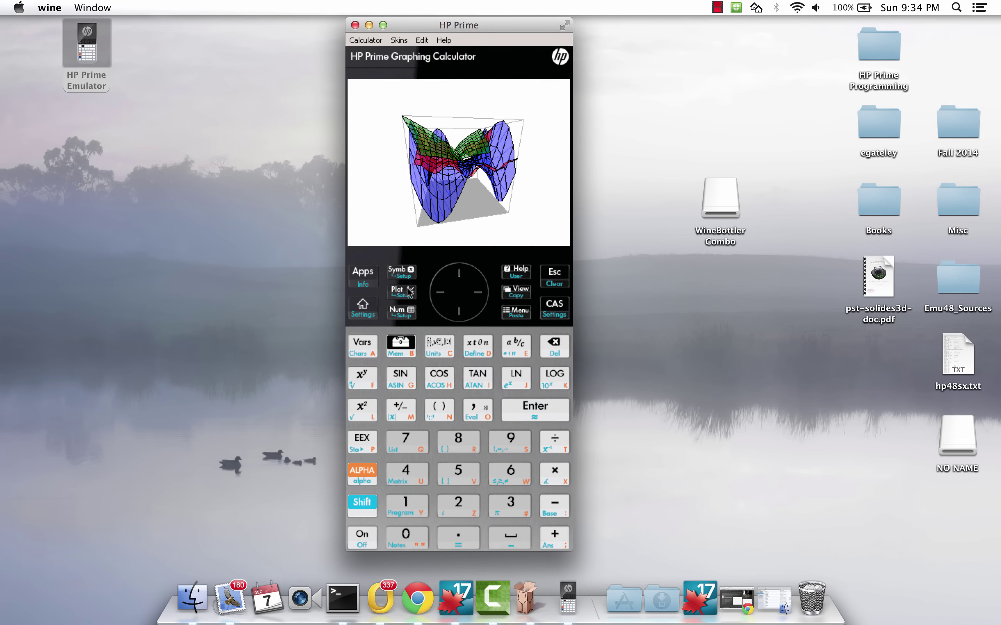
# Rotate the Graph3D surface through several views with the arrow keys, then quit WineBottler from the Dock
pyautogui.press('Up')
pyautogui.press('Right')
pyautogui.press('Right')
pyautogui.press('Right')
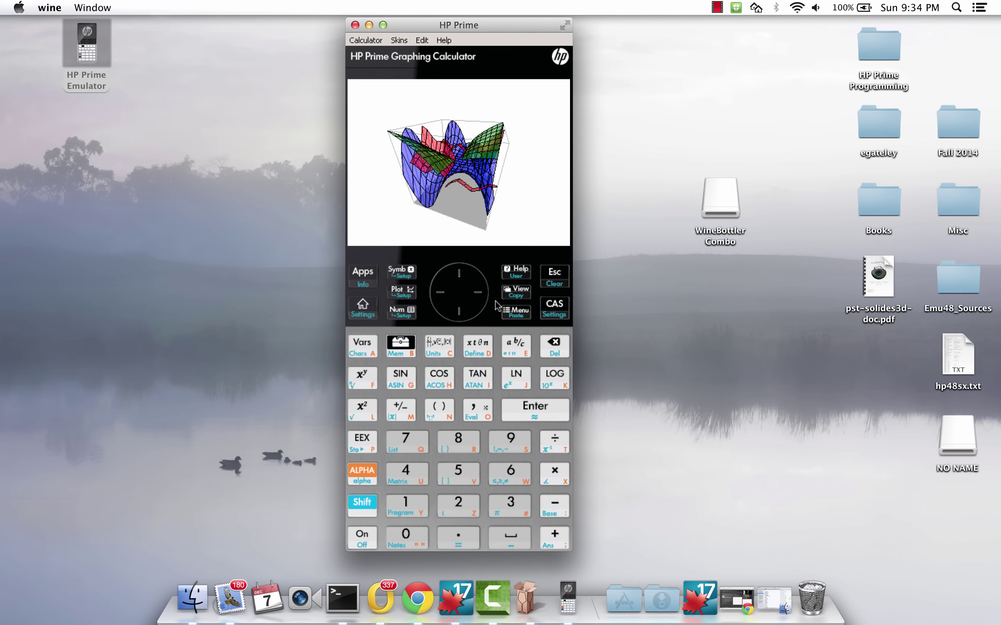
pyautogui.press('Down')
pyautogui.press('Up')
pyautogui.press('Left')
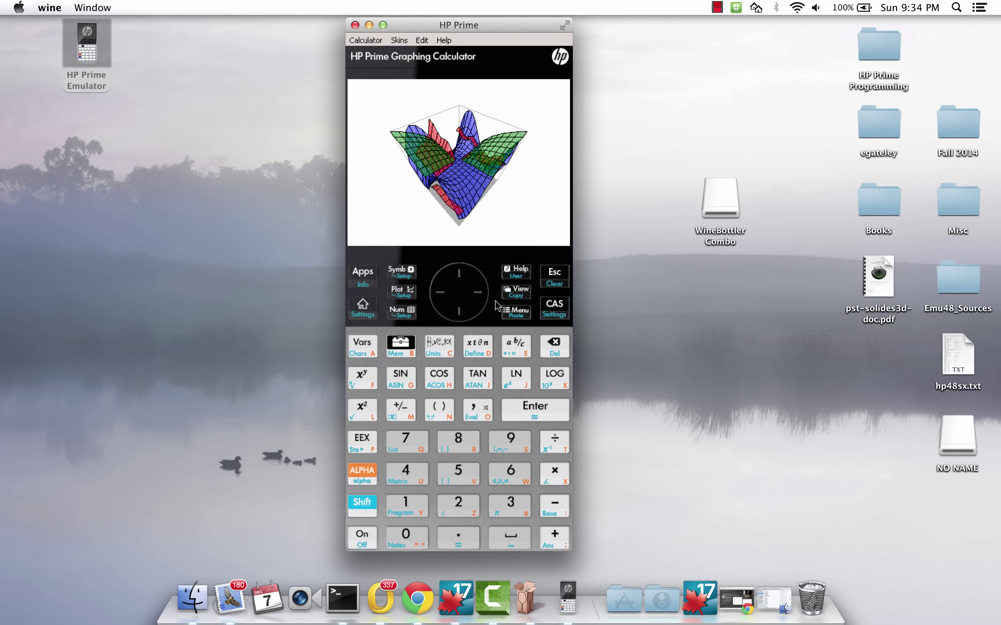
pyautogui.press('Left')
pyautogui.press('Left')
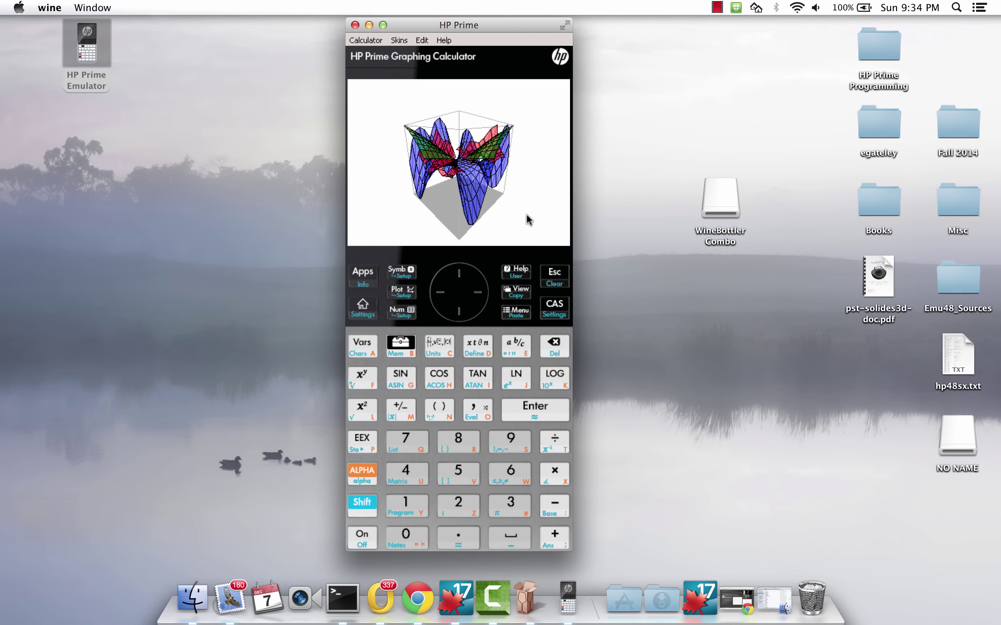
pyautogui.press('Left')
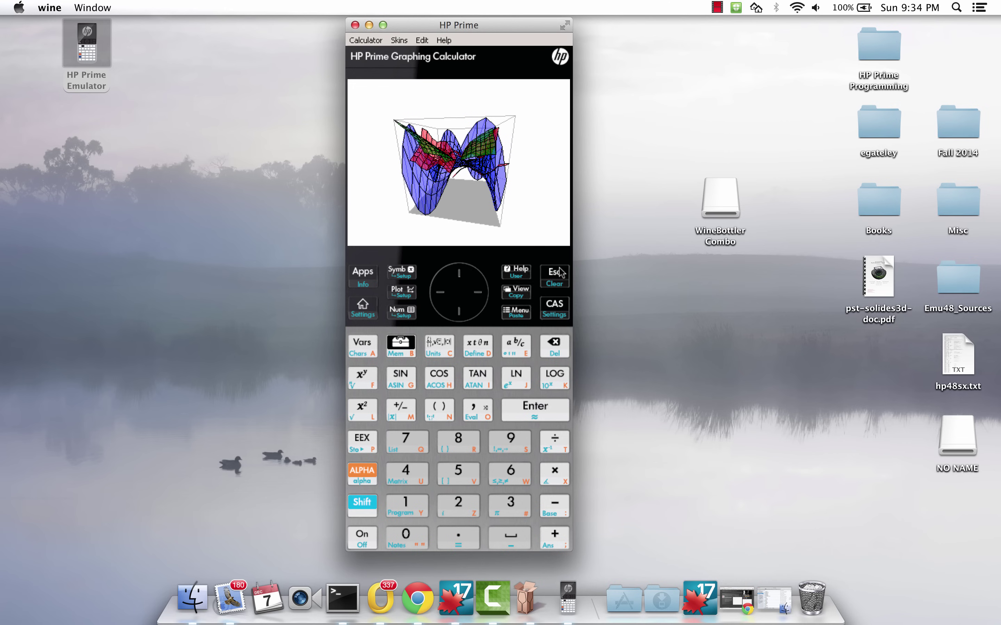
pyautogui.press('Left')
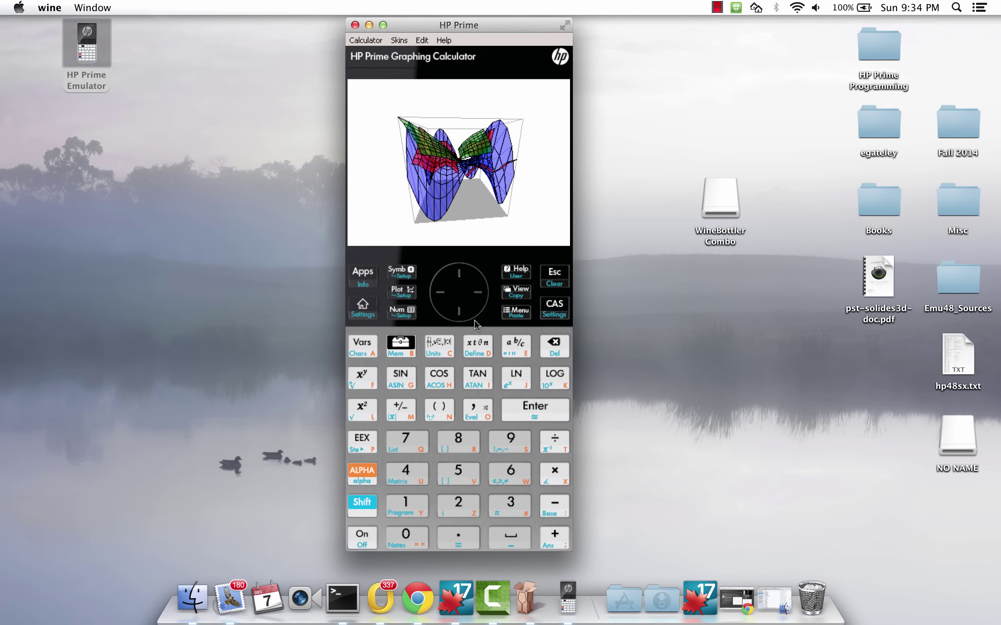
pyautogui.rightClick(533, 576)
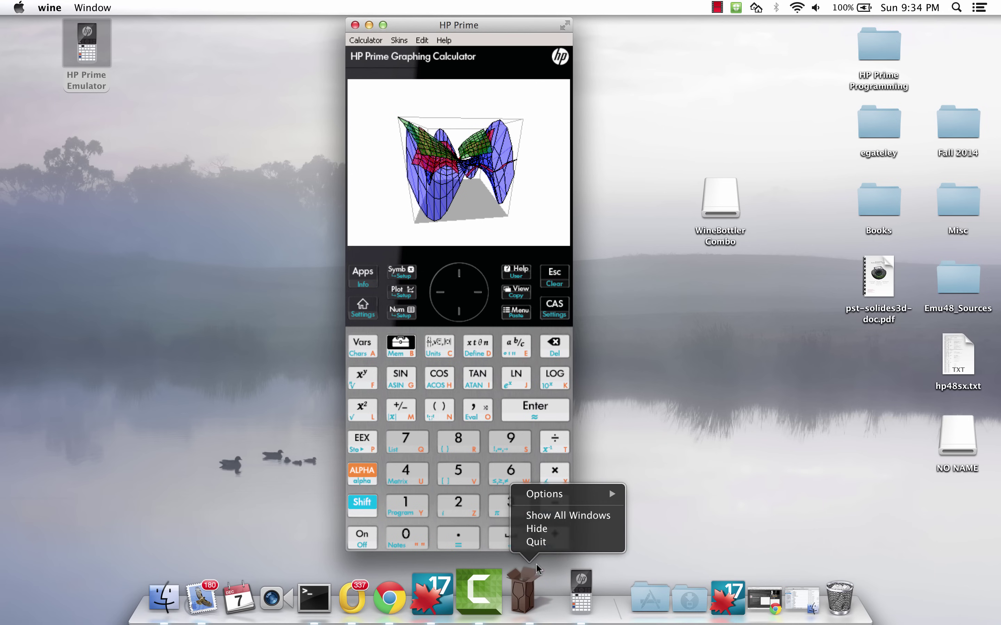
pyautogui.click(535, 542)
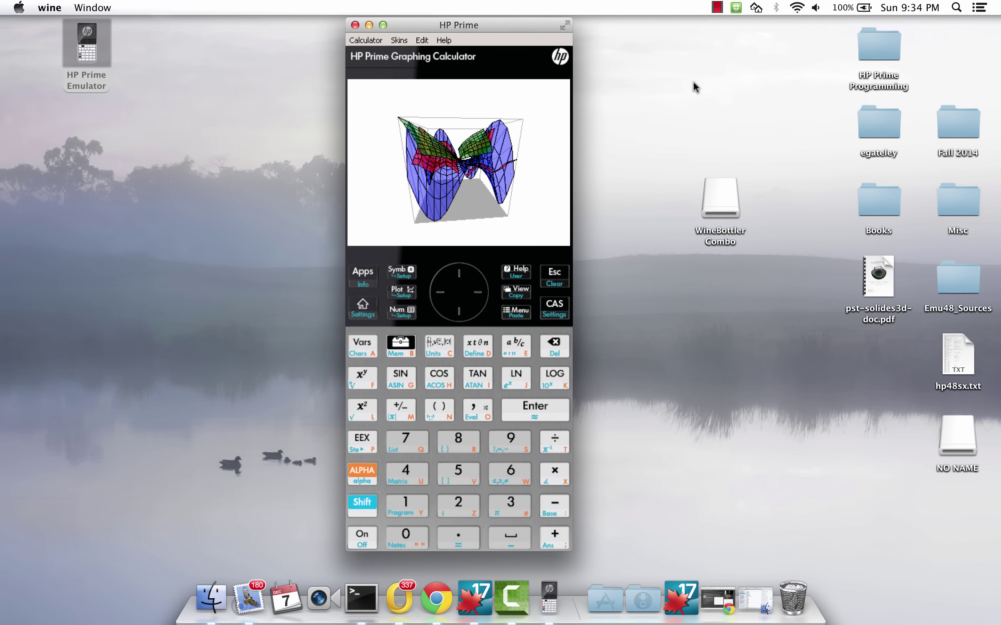